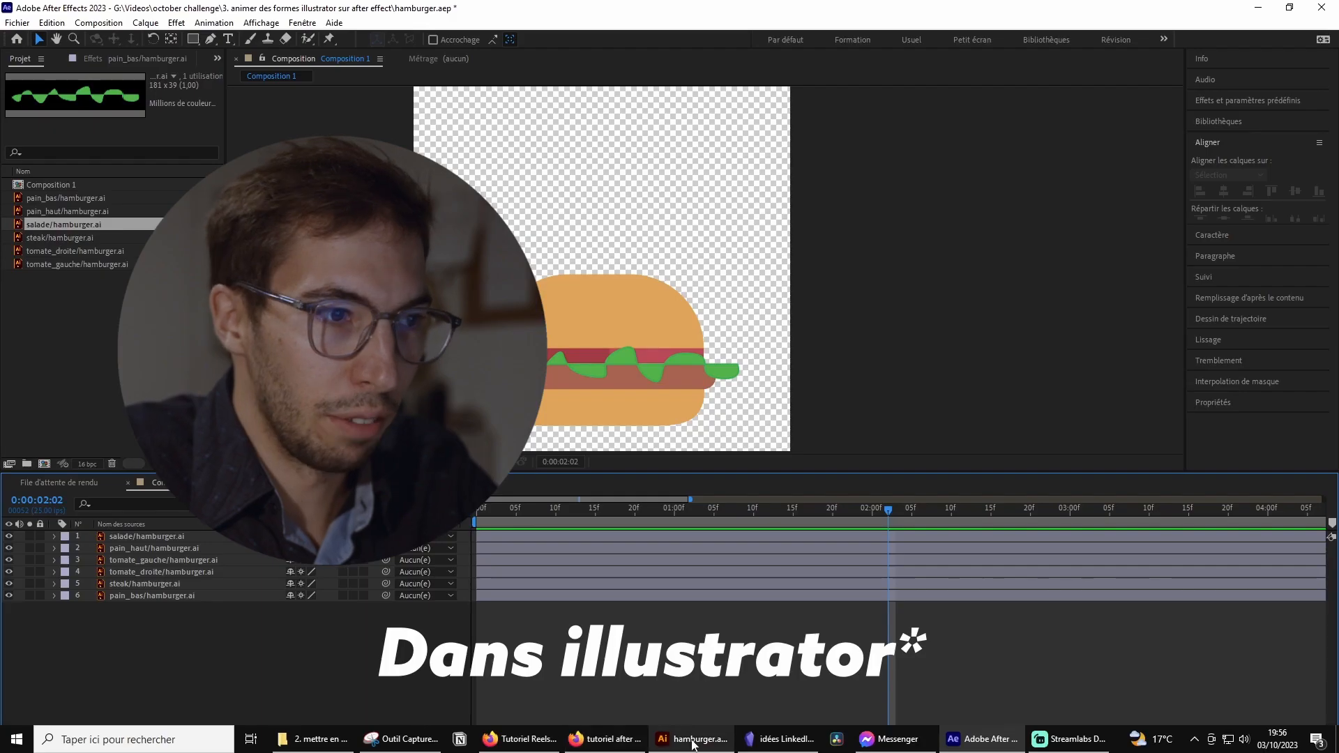
Step: Switch to Illustrator and try a blue fill on the hamburger's top bun
click(720, 741)
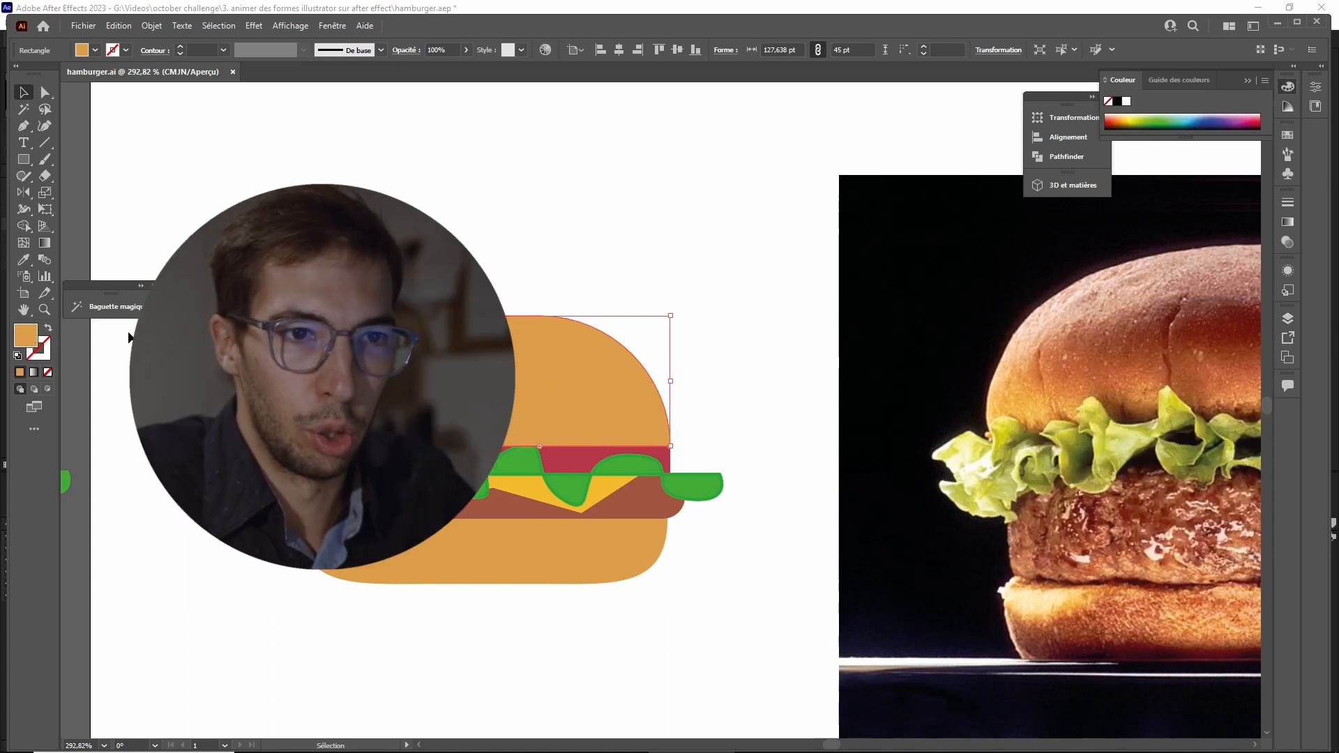
double_click(26, 336)
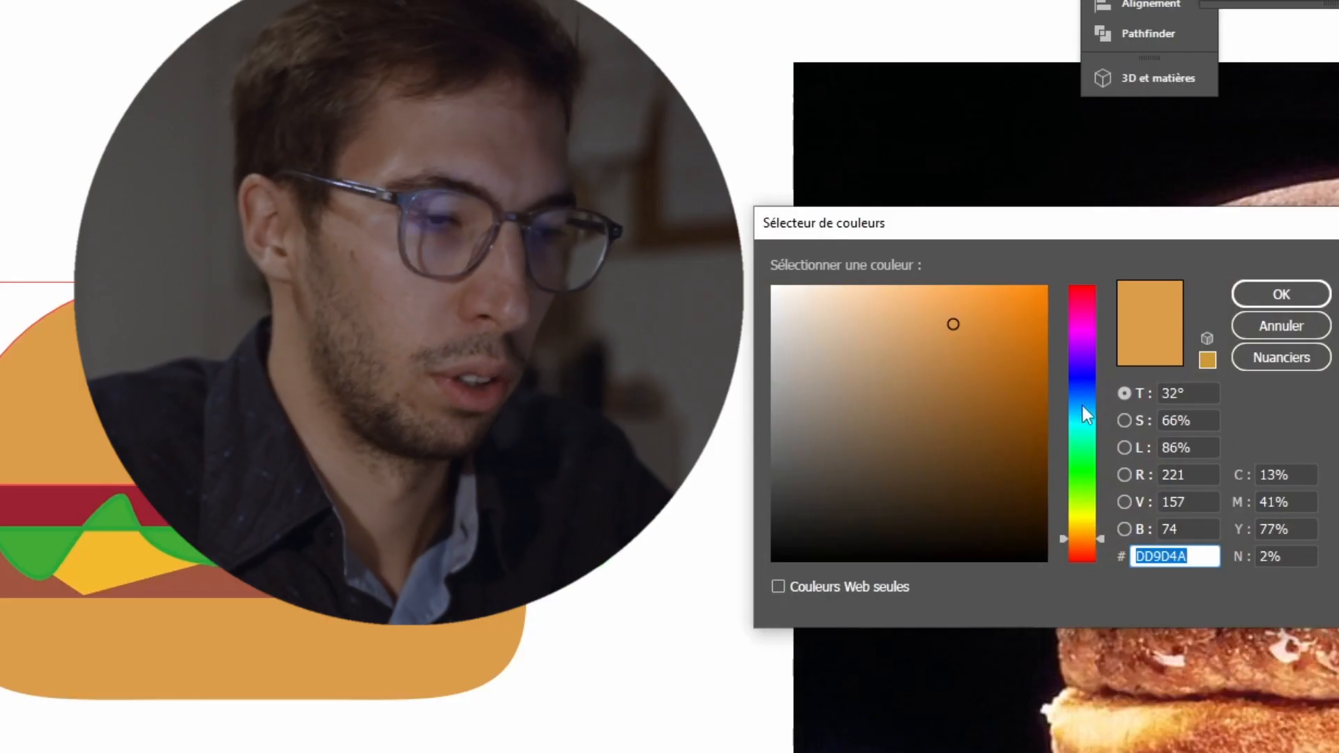
click(1082, 406)
click(1240, 293)
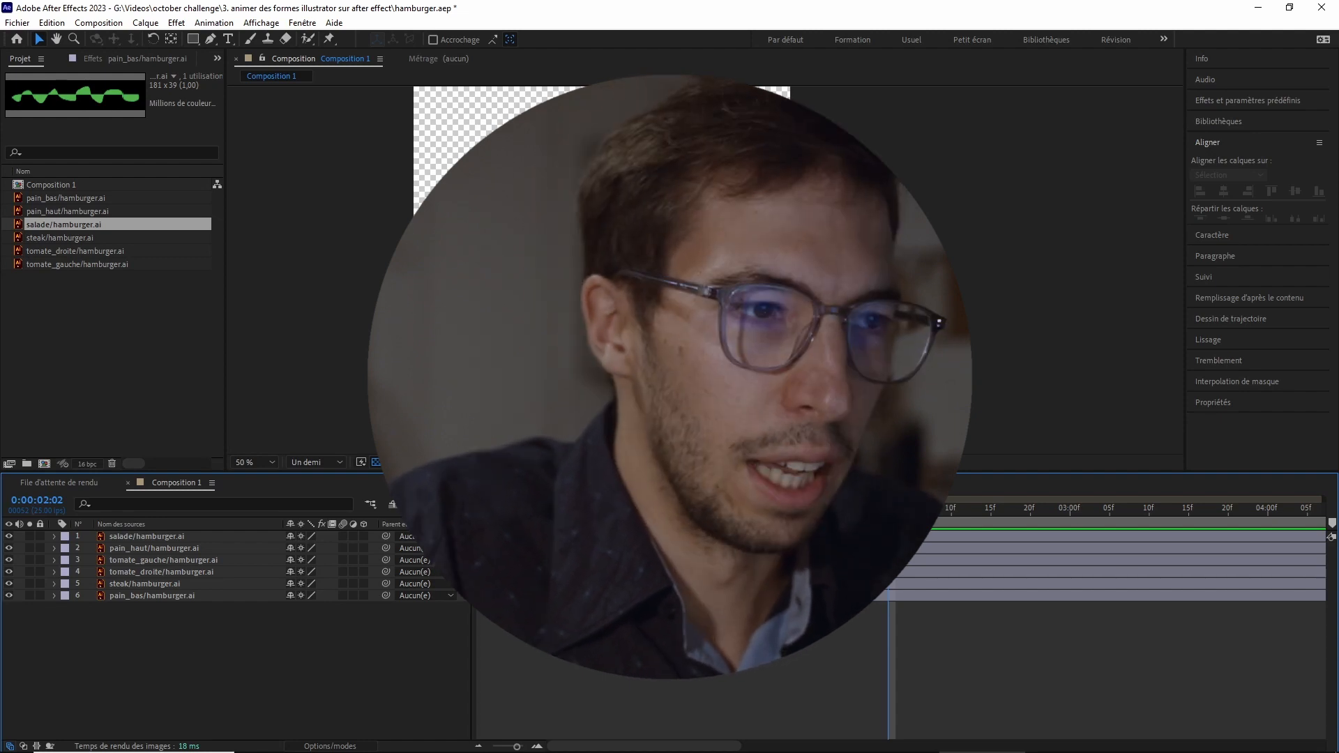
key(alt+Tab)
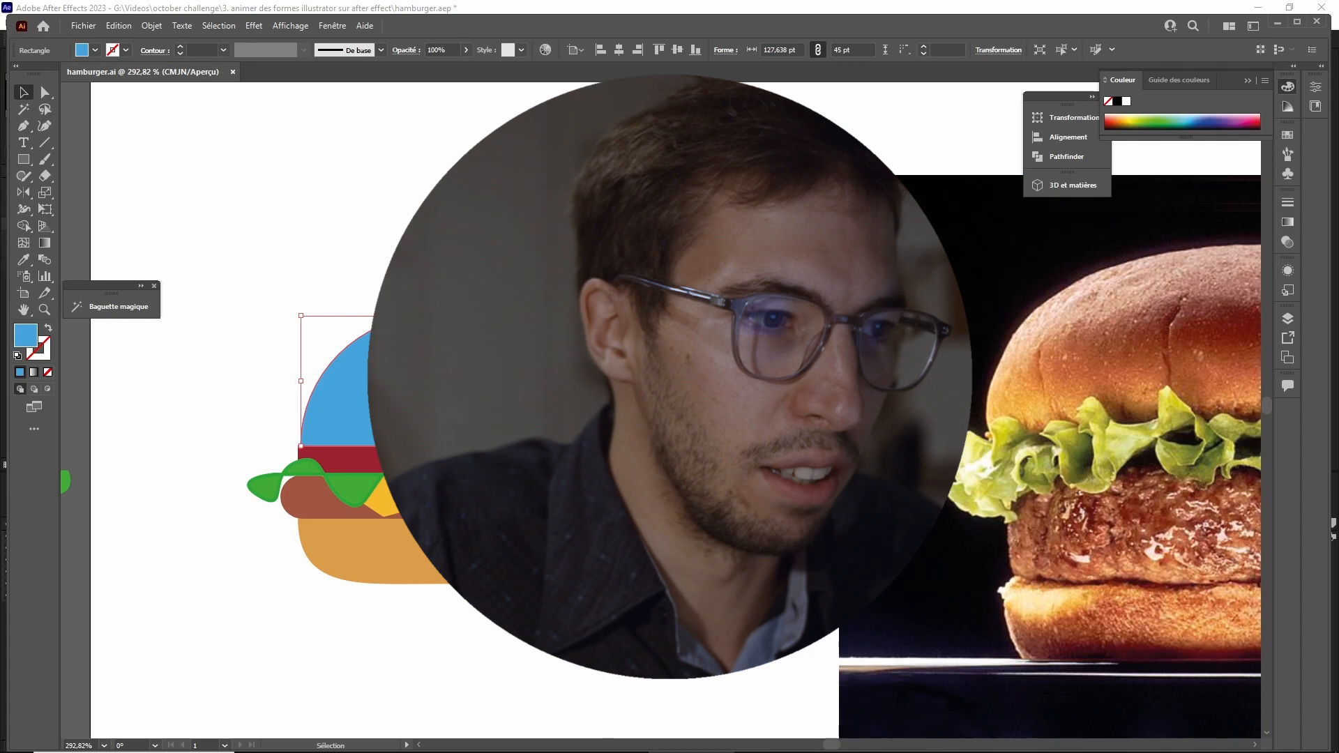
scroll(675, 410, down, 3)
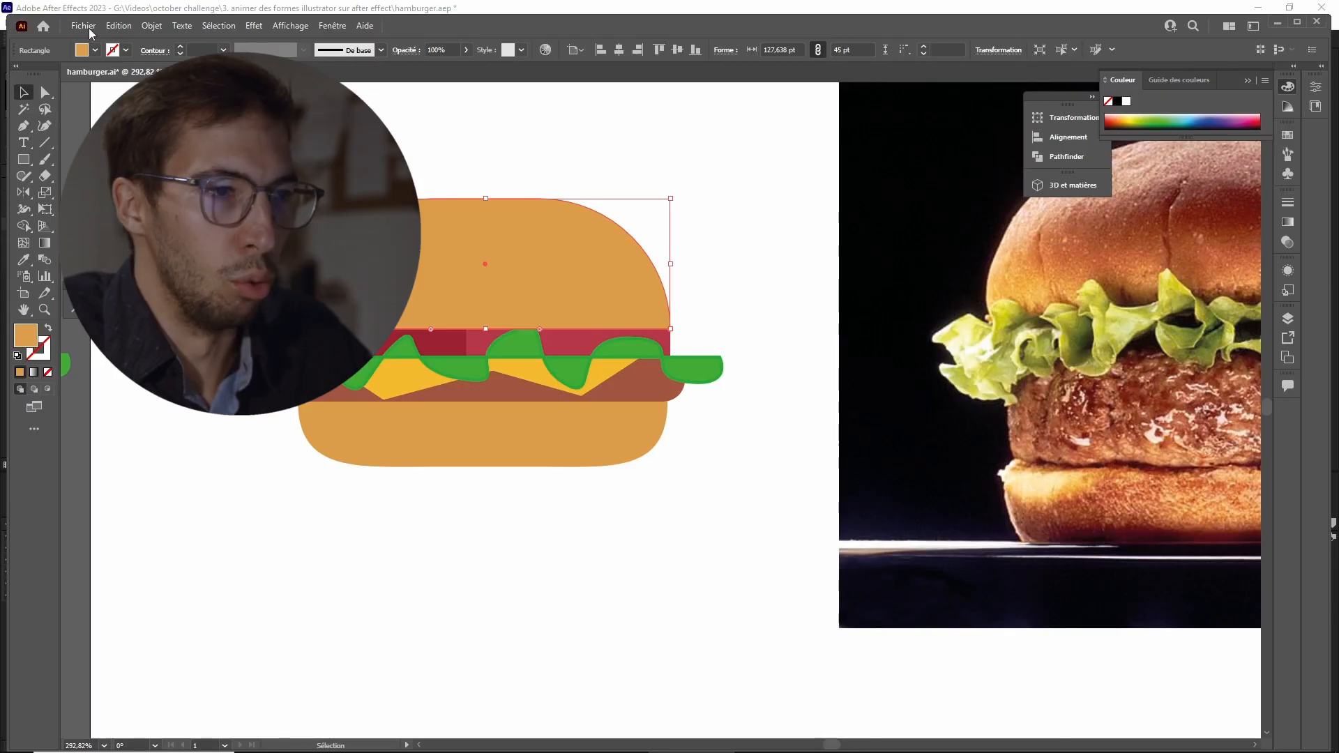
Step: Create a new portrait document of 595,276 × 841,89 pt in CMYK colour mode
click(84, 26)
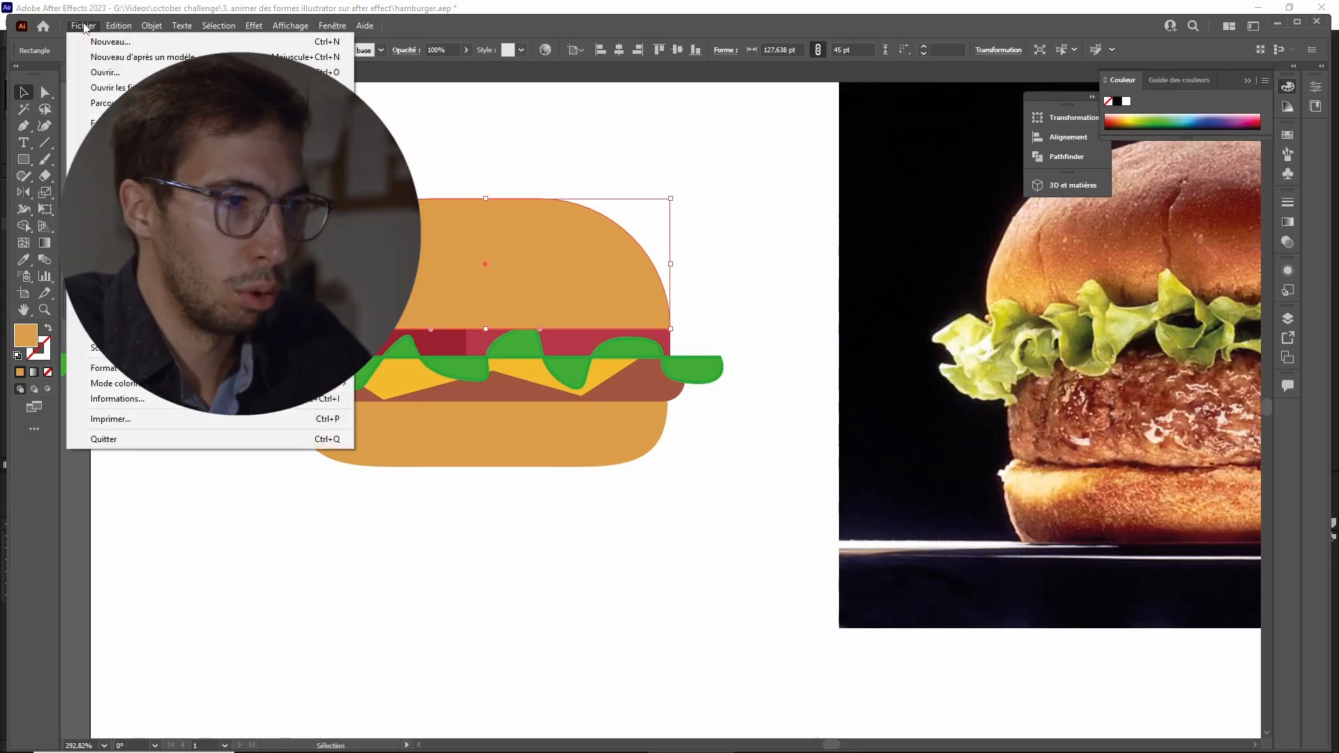
click(101, 41)
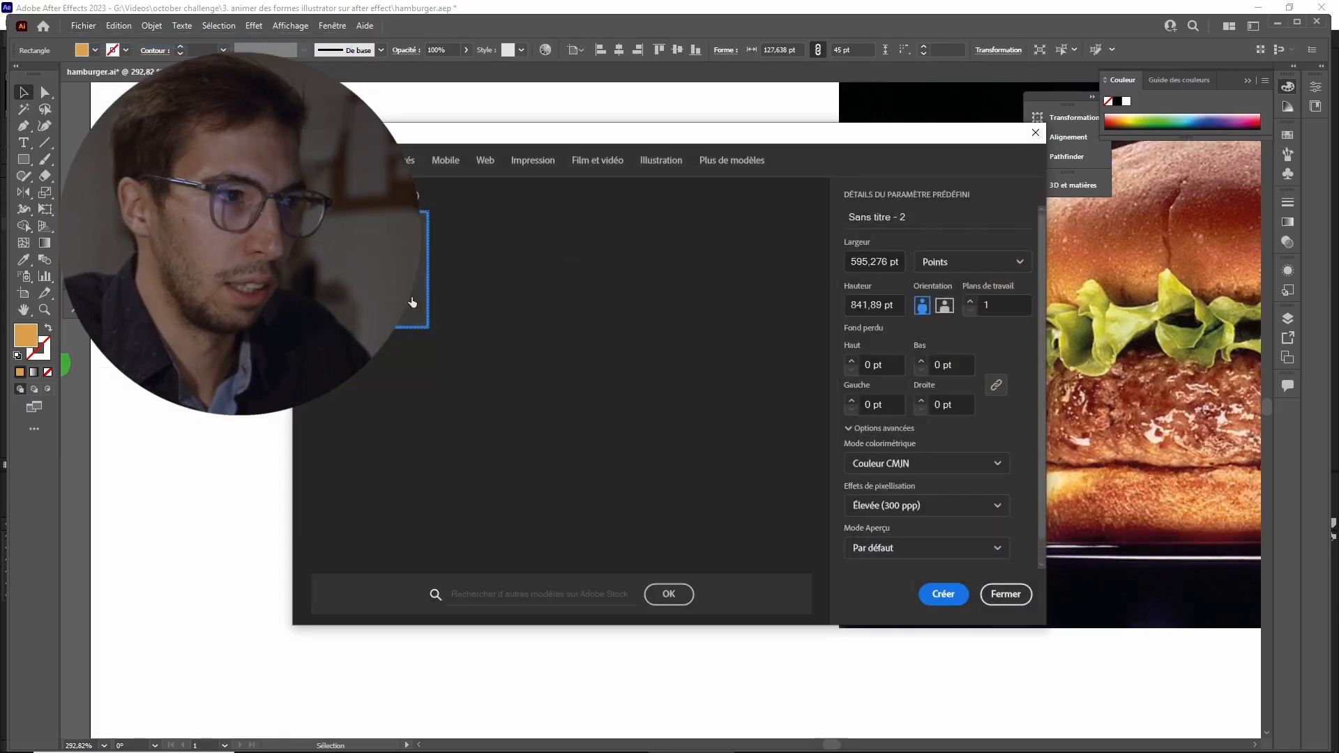
click(943, 593)
Step: Draw a vertical rectangle about 30 × 99 pt and round its corners to a radius of about 6.7 pt
key(z)
drag(696, 383, 802, 382)
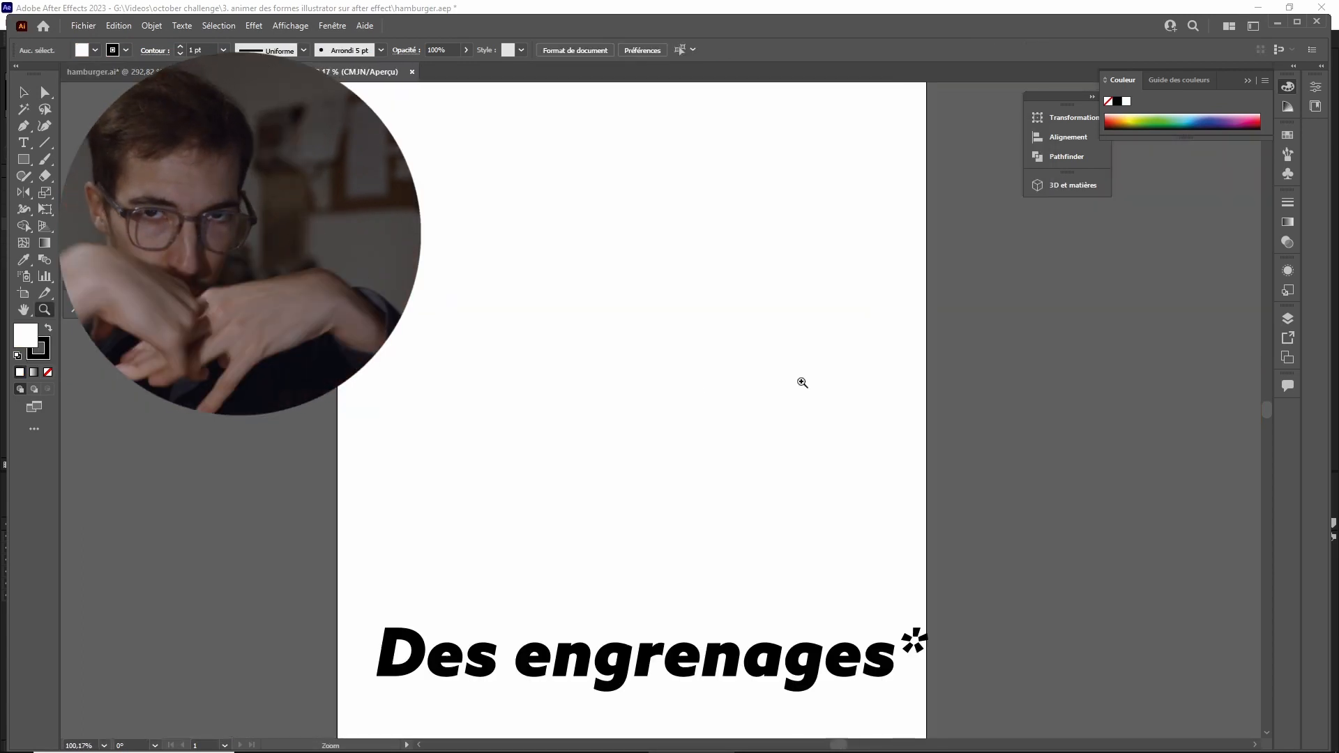
key(m)
drag(583, 325, 583, 333)
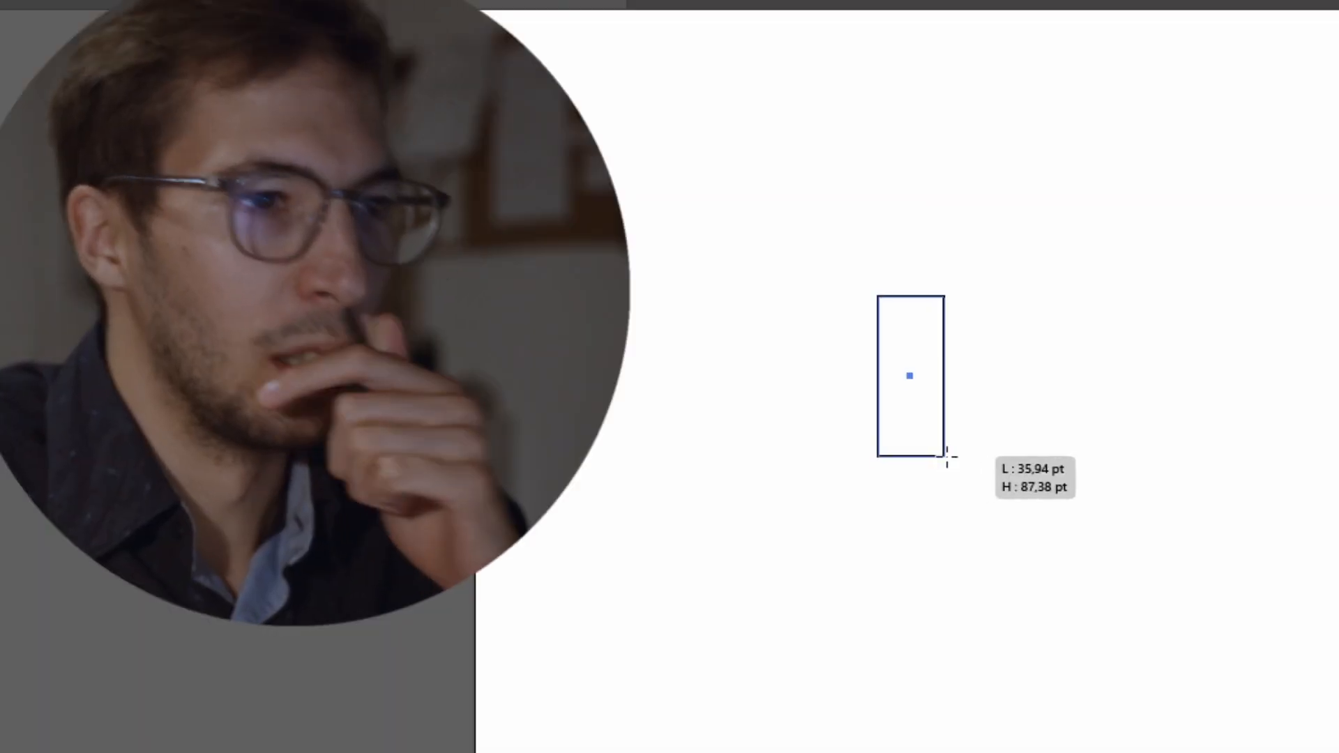
drag(931, 477, 934, 477)
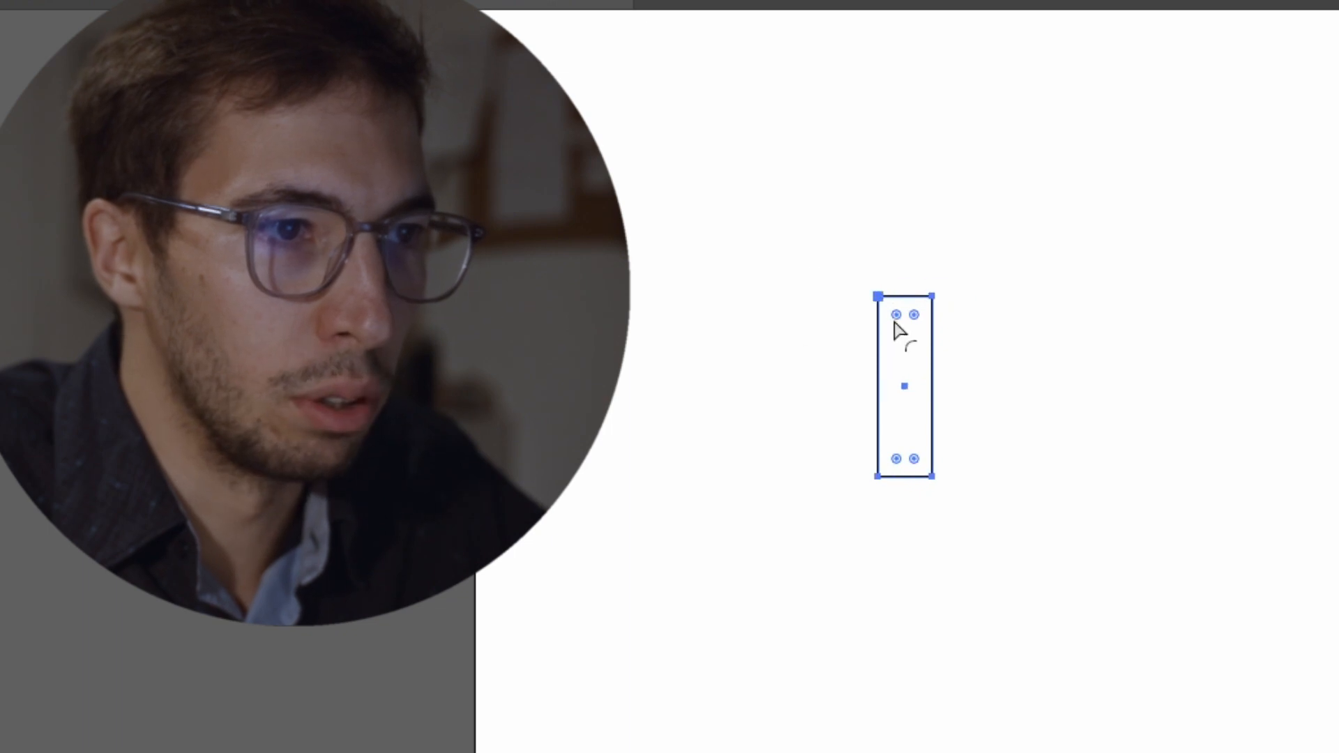
drag(897, 319, 893, 309)
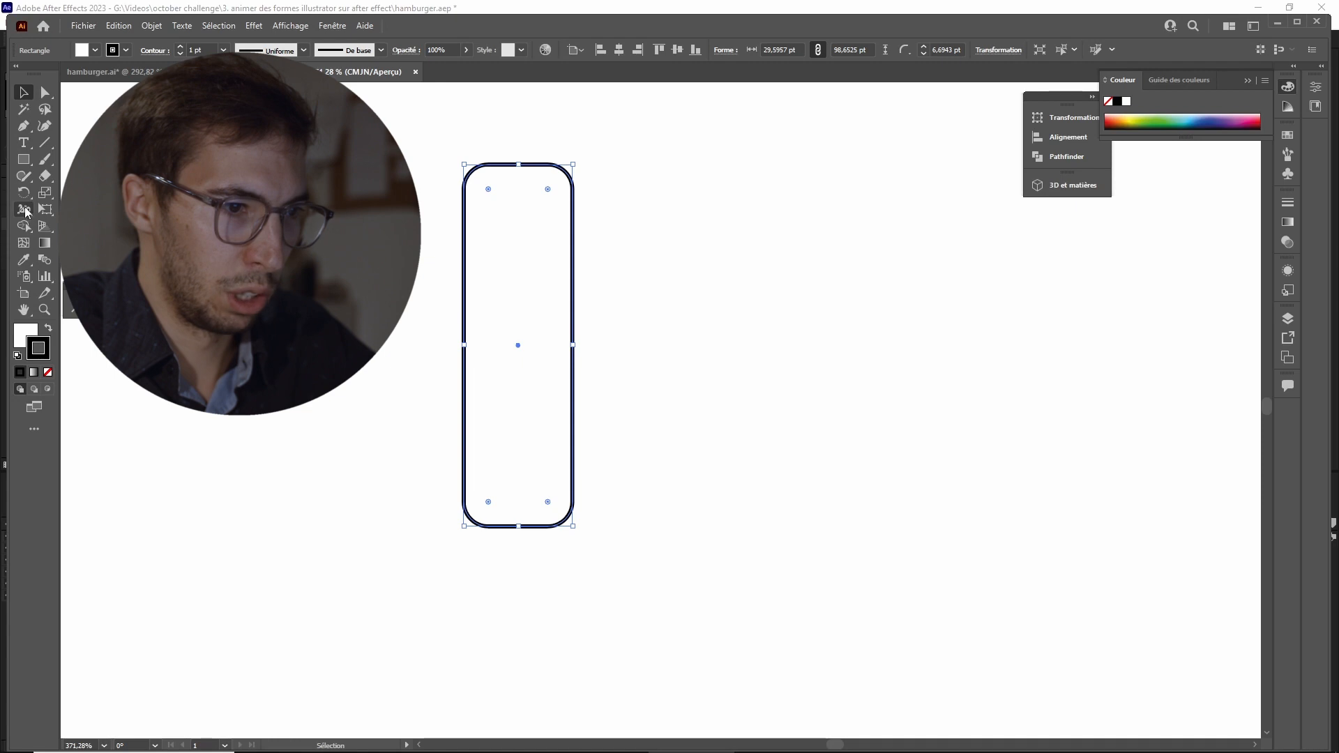
Step: Rotate a copy of the rounded rectangle 45° about the midpoint of its bottom edge
click(24, 192)
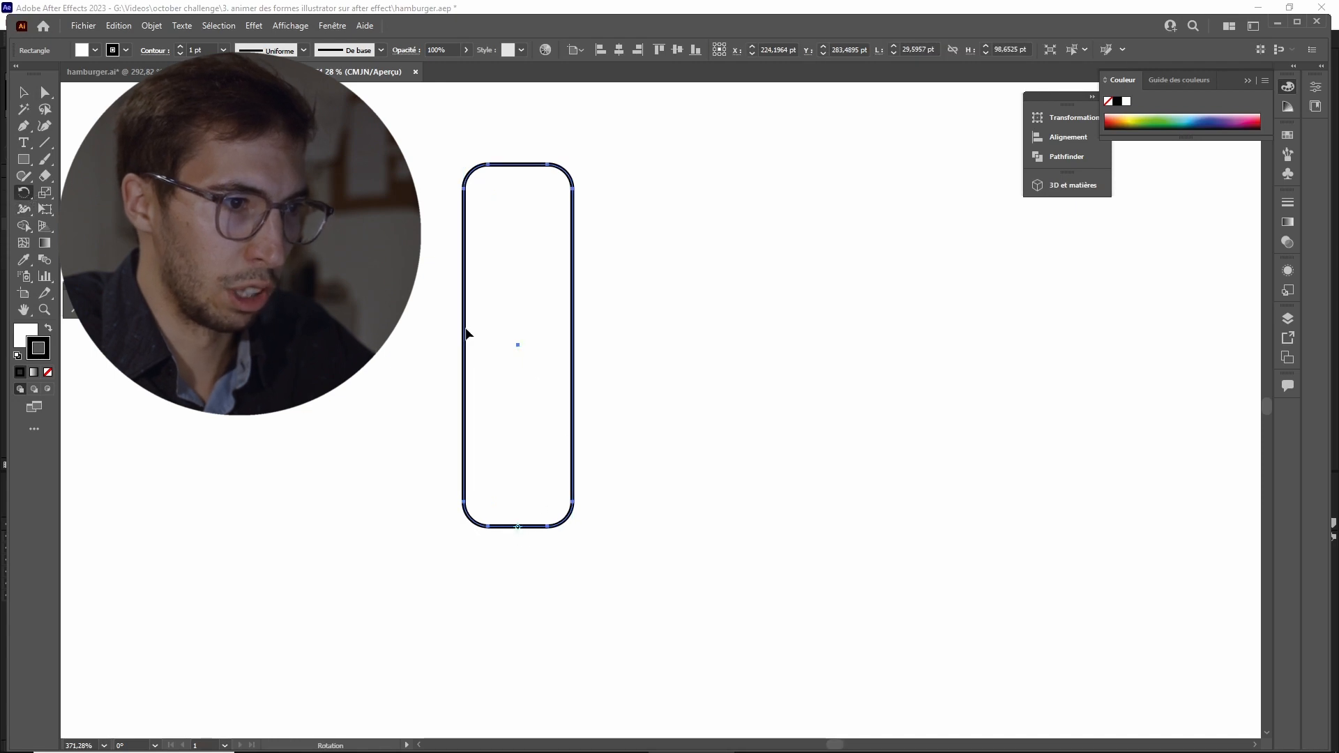
drag(464, 333, 405, 340)
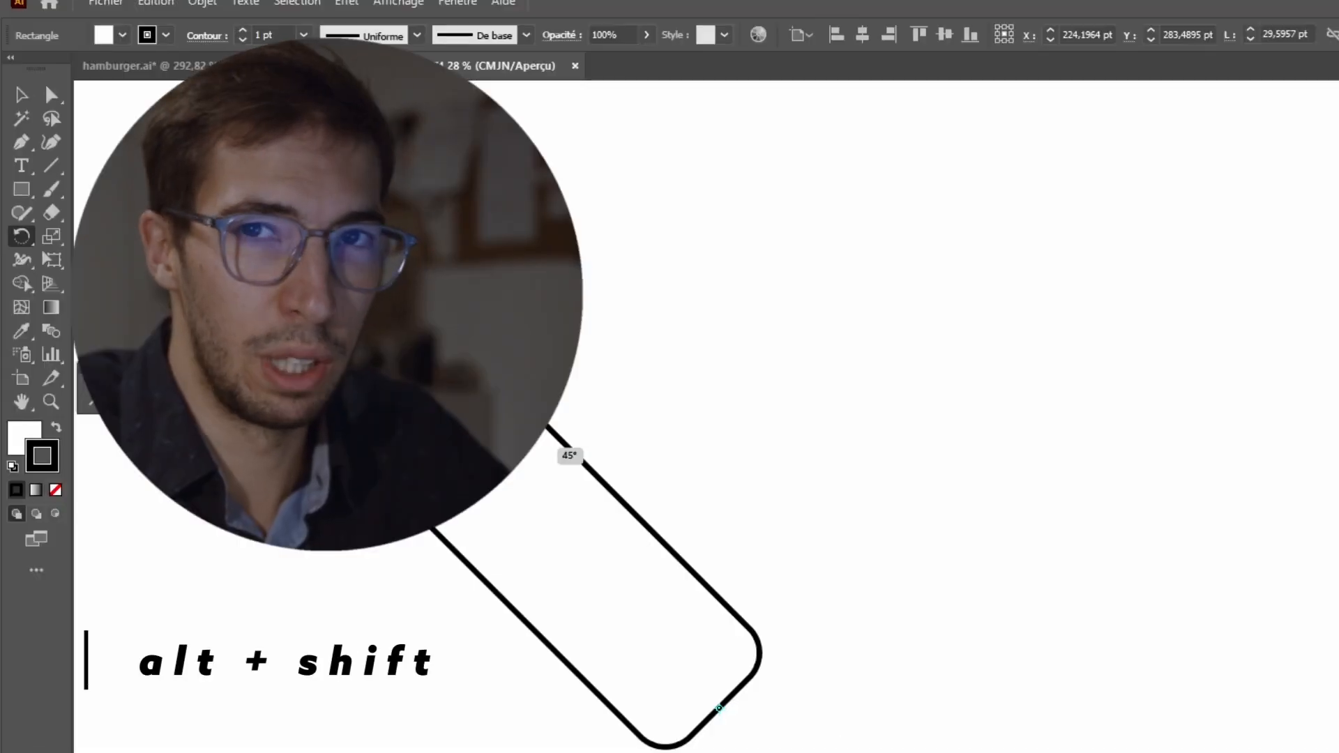
drag(549, 446, 550, 446)
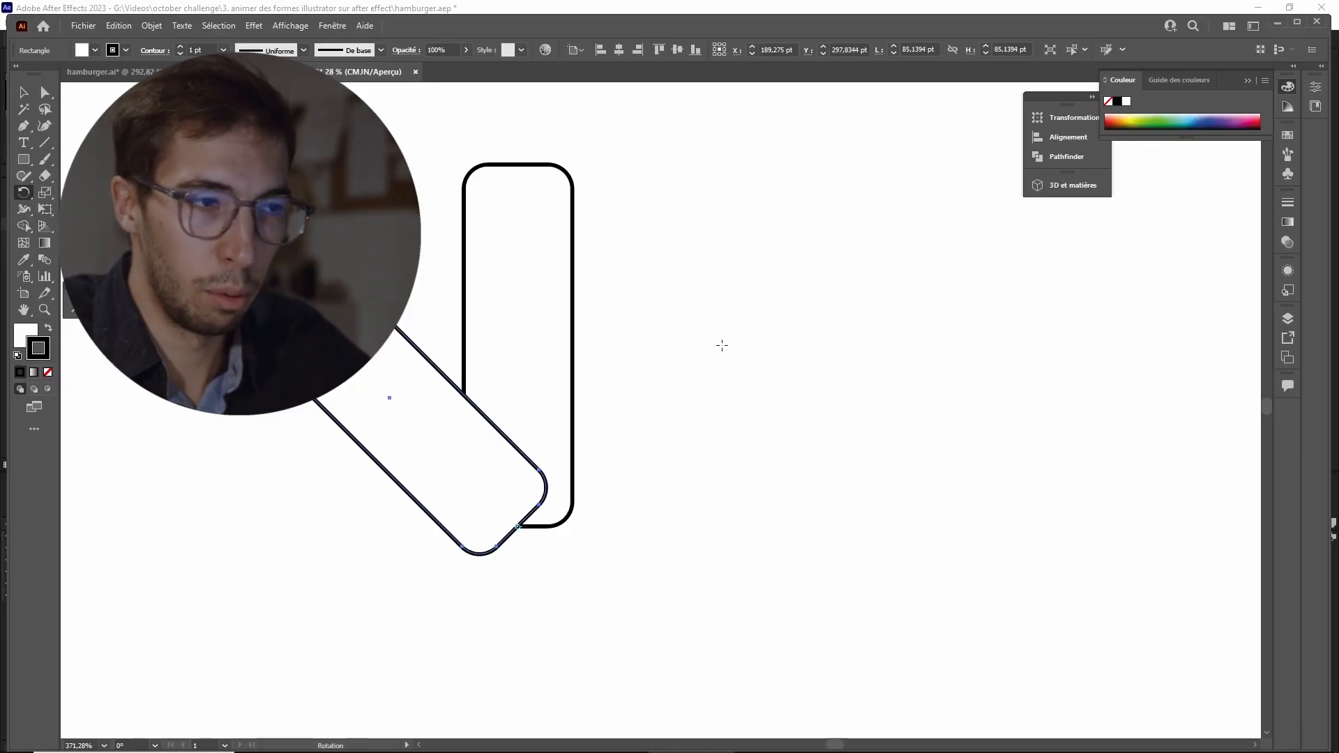
Step: Repeat the rotated copy around the same pivot until eight arms form a full circle
key(ctrl)
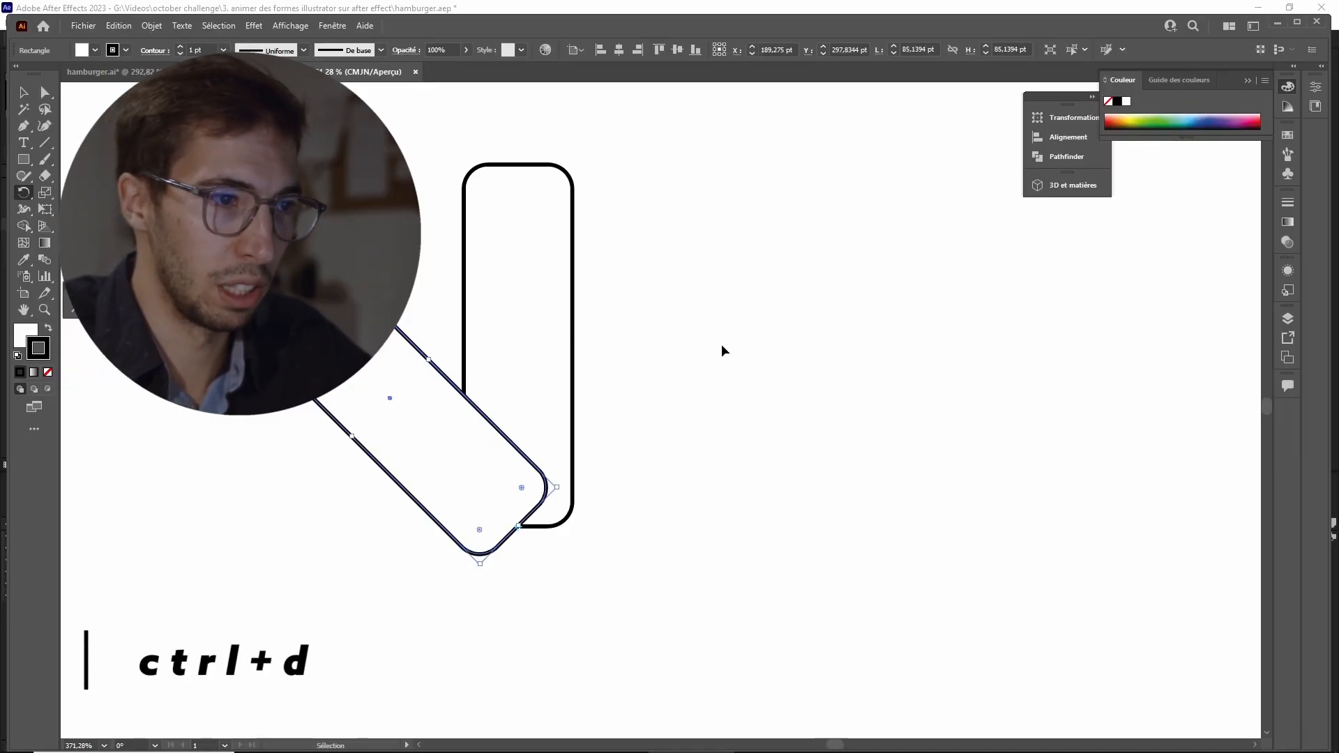
key(ctrl+d)
key(ctrl+d)
key(ctrl+d)
key(ctrl+d)
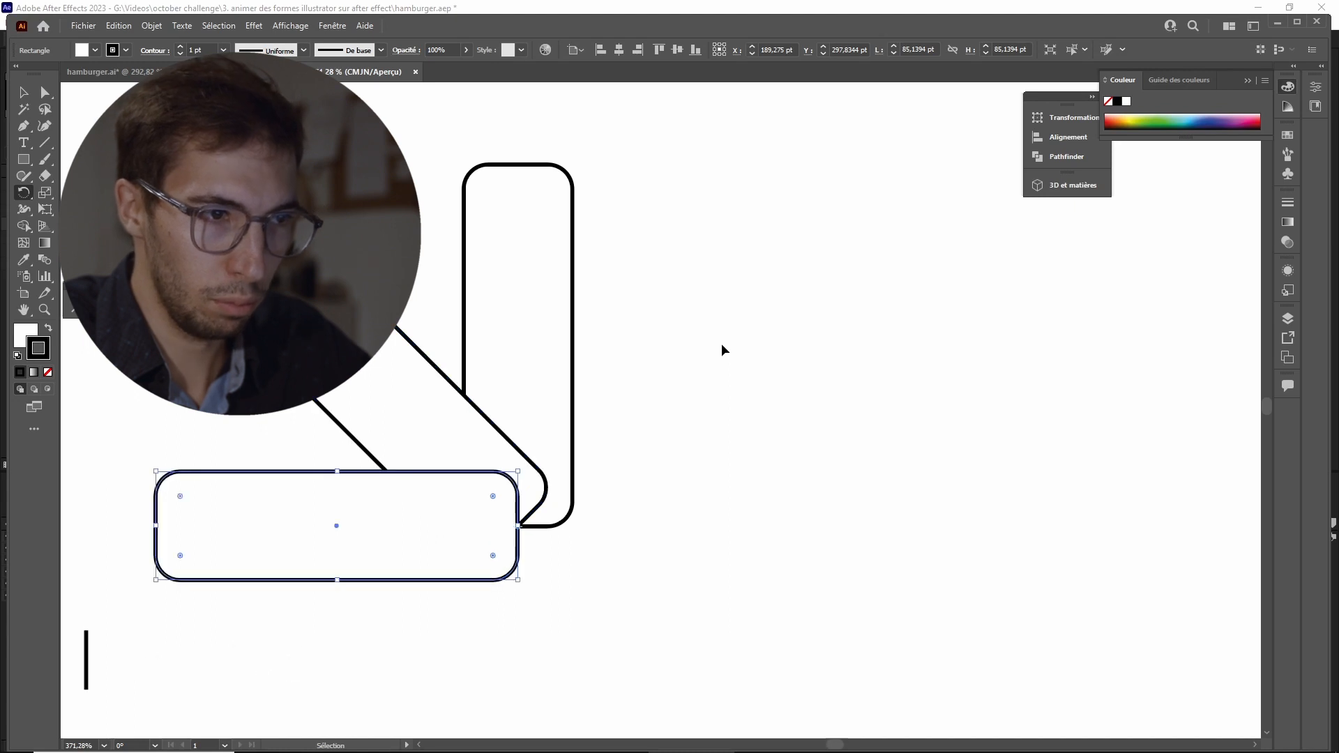
key(ctrl+d)
key(ctrl+d)
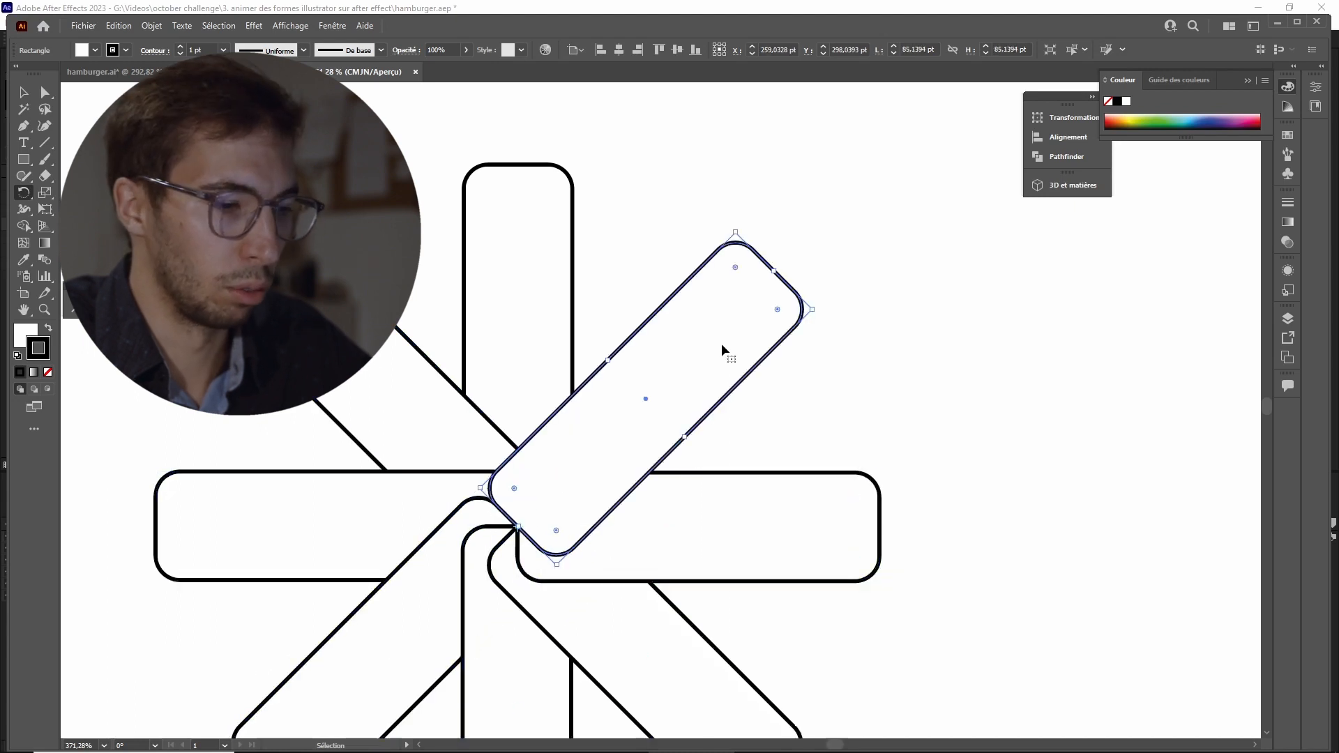
Step: Draw a circle about 141 pt in diameter and centre it over the eight arms
scroll(840, 376, down, 1)
scroll(840, 376, down, 5)
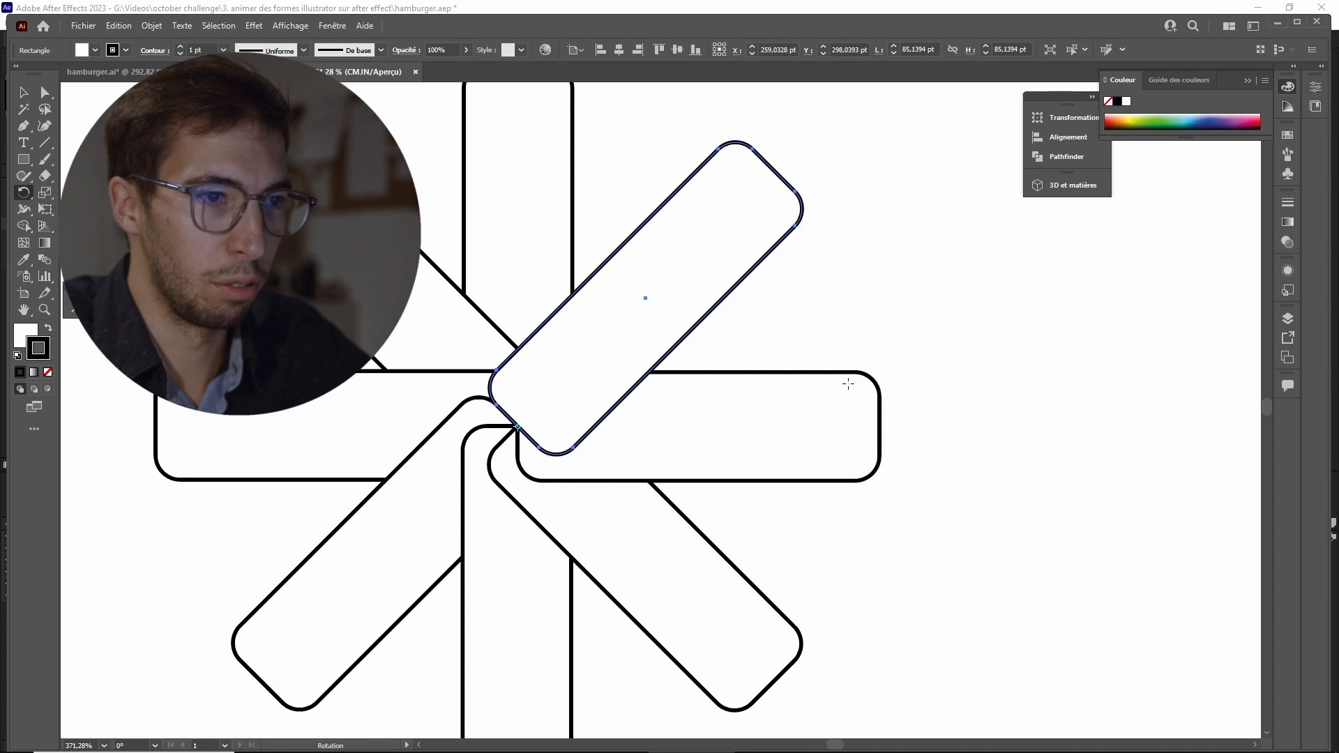
key(z)
drag(811, 372, 760, 372)
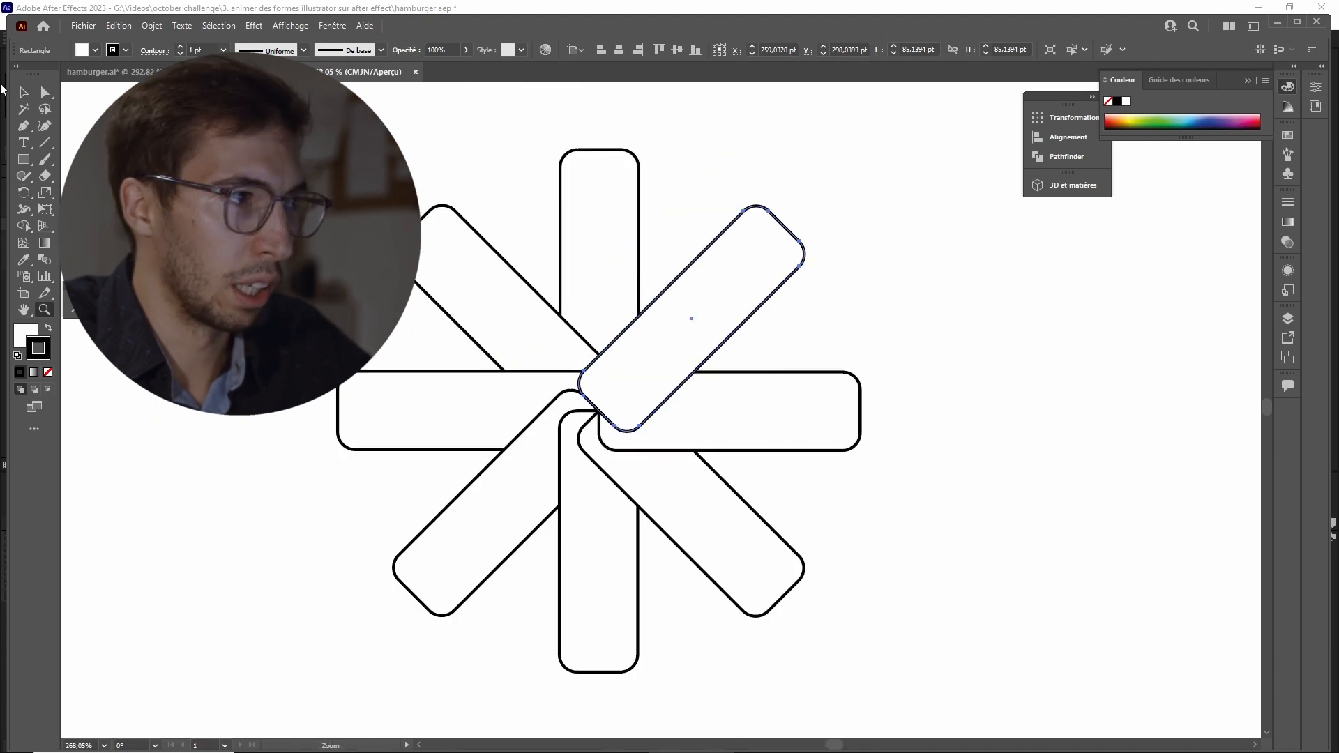
key(l)
drag(394, 291, 775, 558)
key(v)
drag(580, 479, 601, 416)
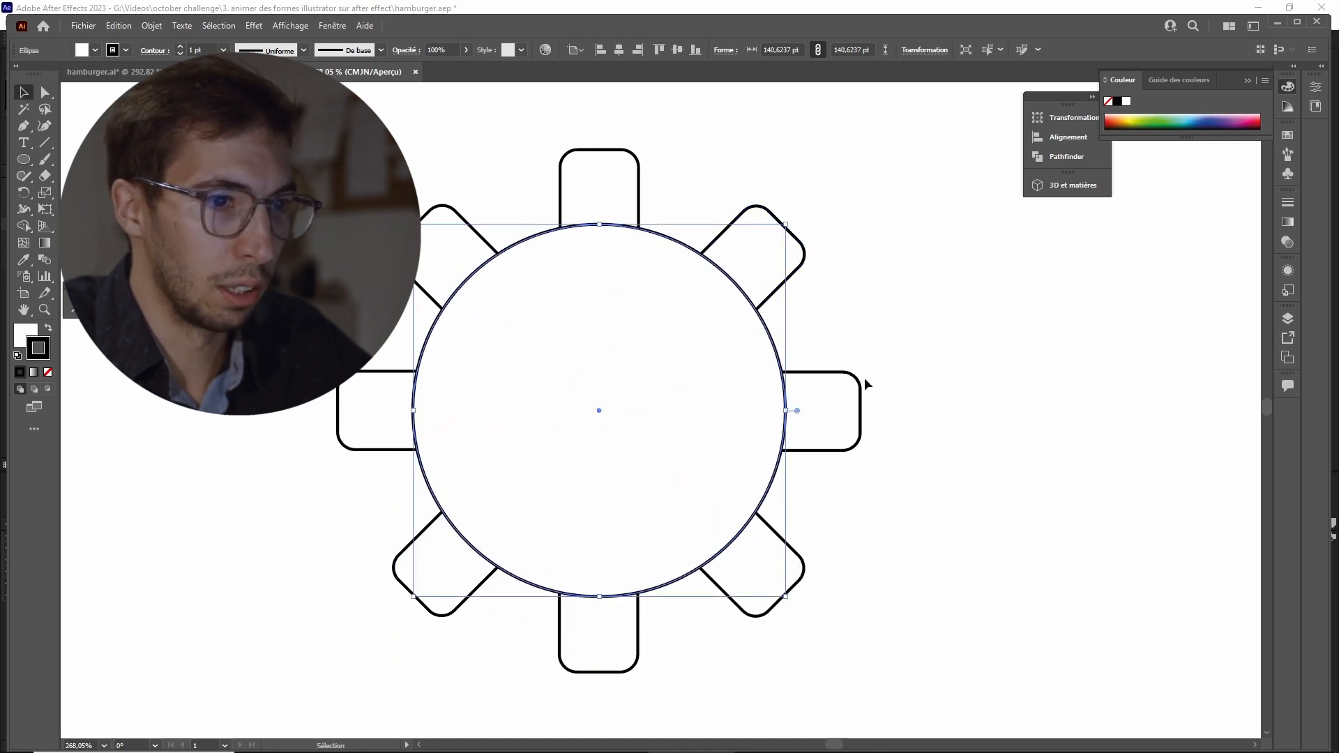
Step: Merge the circle and all eight arms into a single gear shape with the Shape Builder tool
key(ctrl+a)
click(23, 225)
mouse_move(453, 251)
mouse_down()
mouse_move(537, 304)
mouse_move(604, 196)
mouse_move(634, 320)
mouse_move(783, 419)
mouse_move(786, 391)
mouse_move(740, 339)
mouse_up()
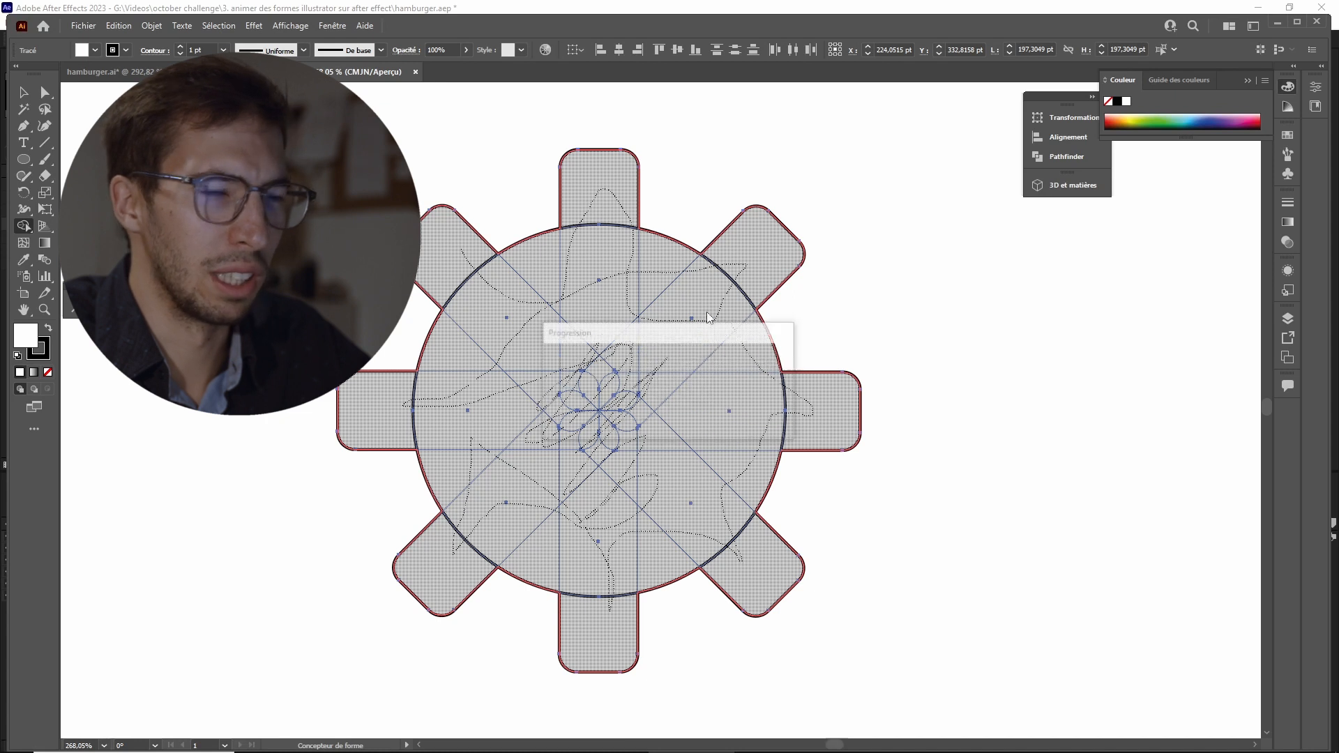
key(v)
key(ctrl+shift+a)
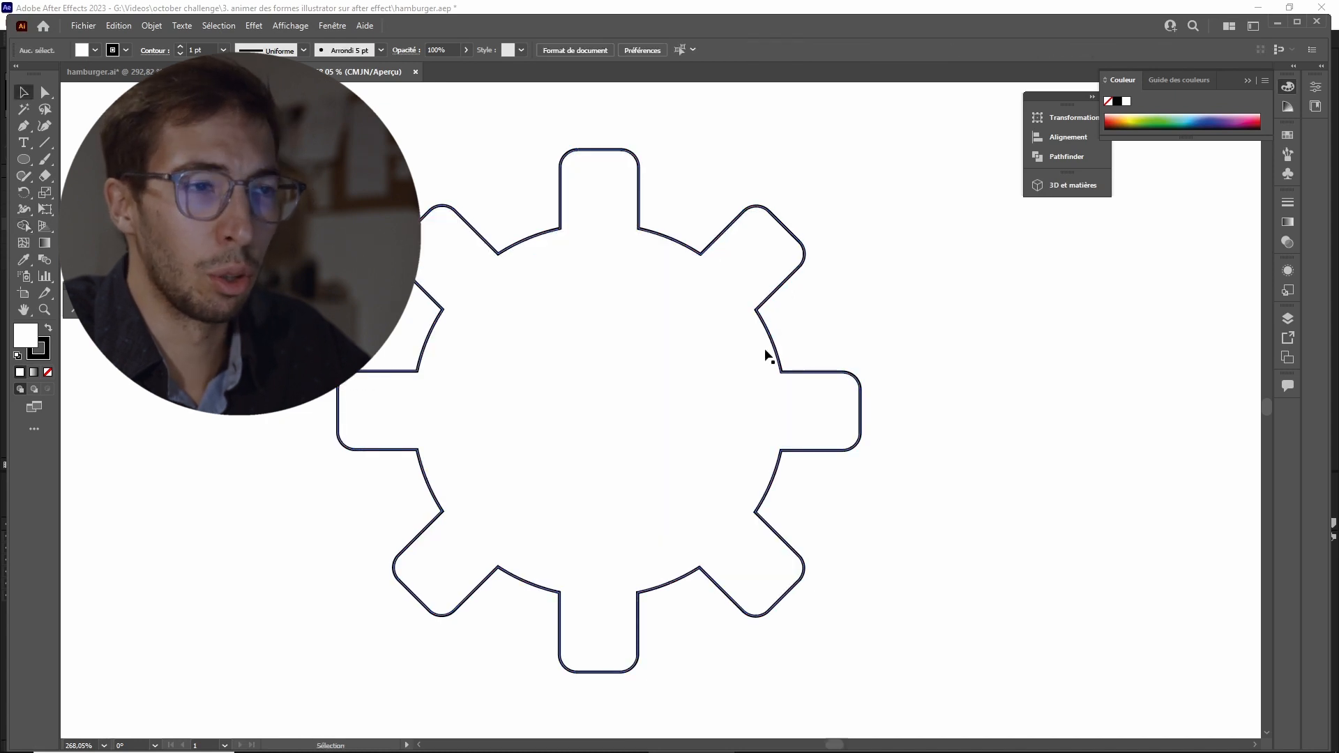
Step: Reposition the merged gear slightly and draw a small circle at its centre for the axle hole
drag(779, 356, 700, 343)
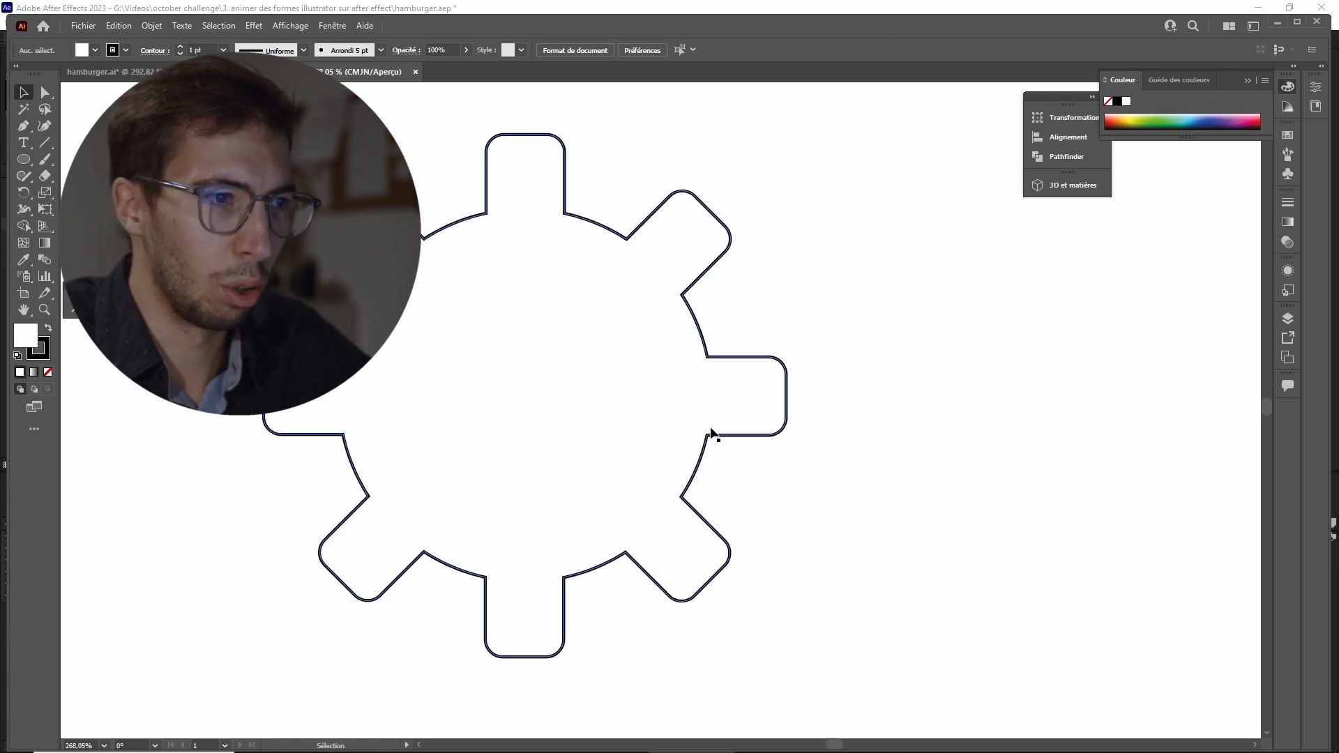
click(702, 344)
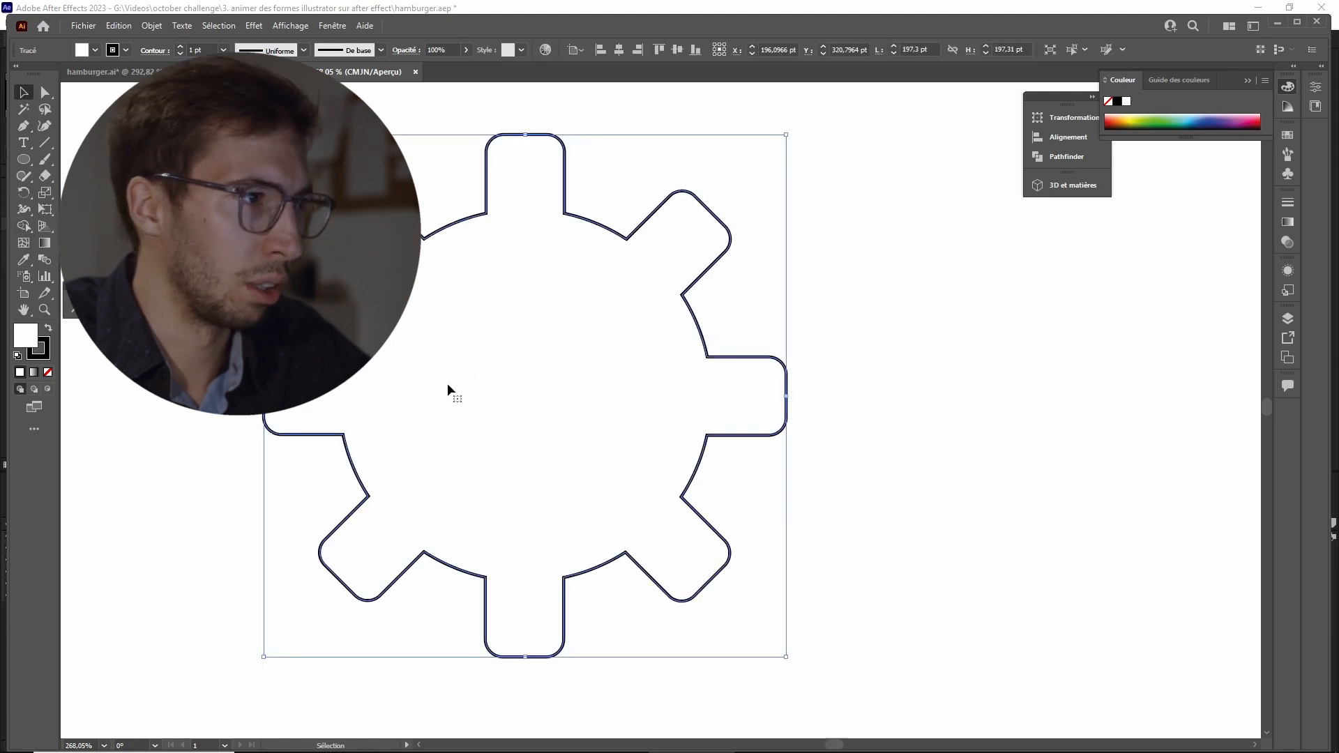
key(l)
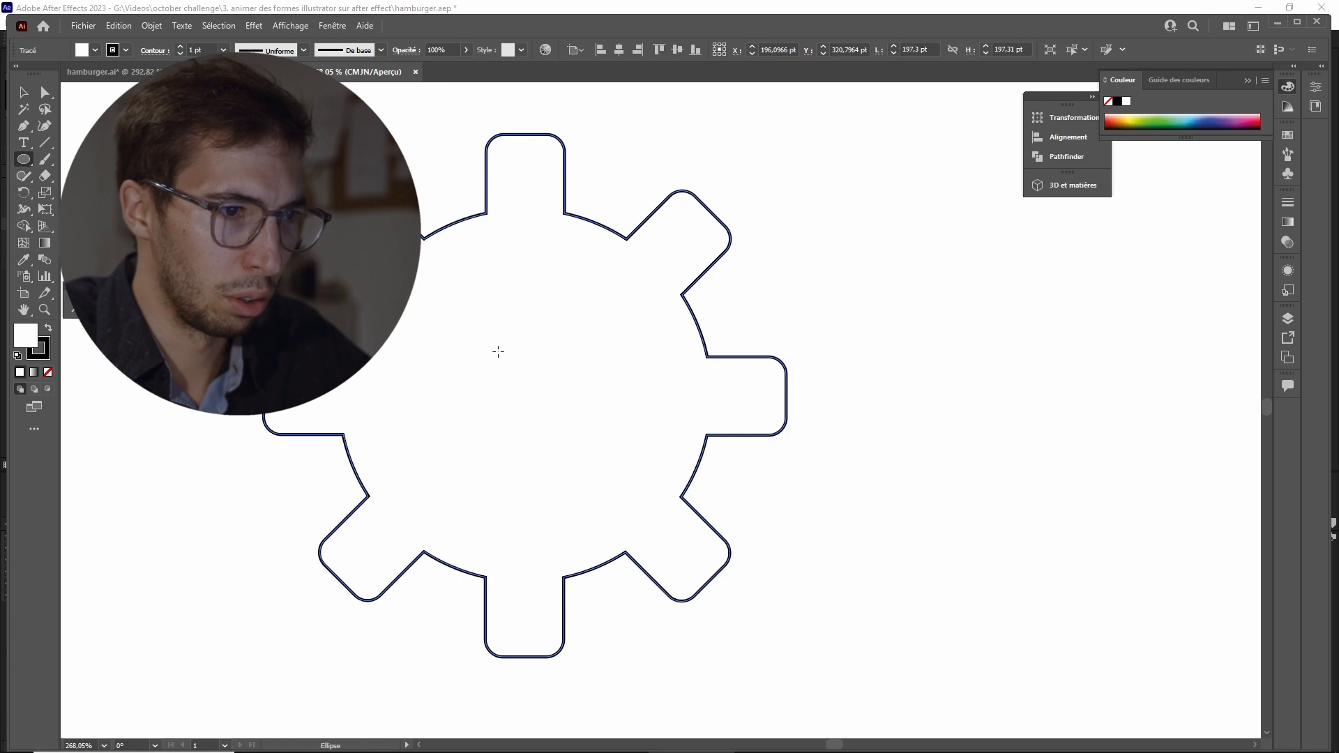
drag(498, 350, 586, 438)
key(v)
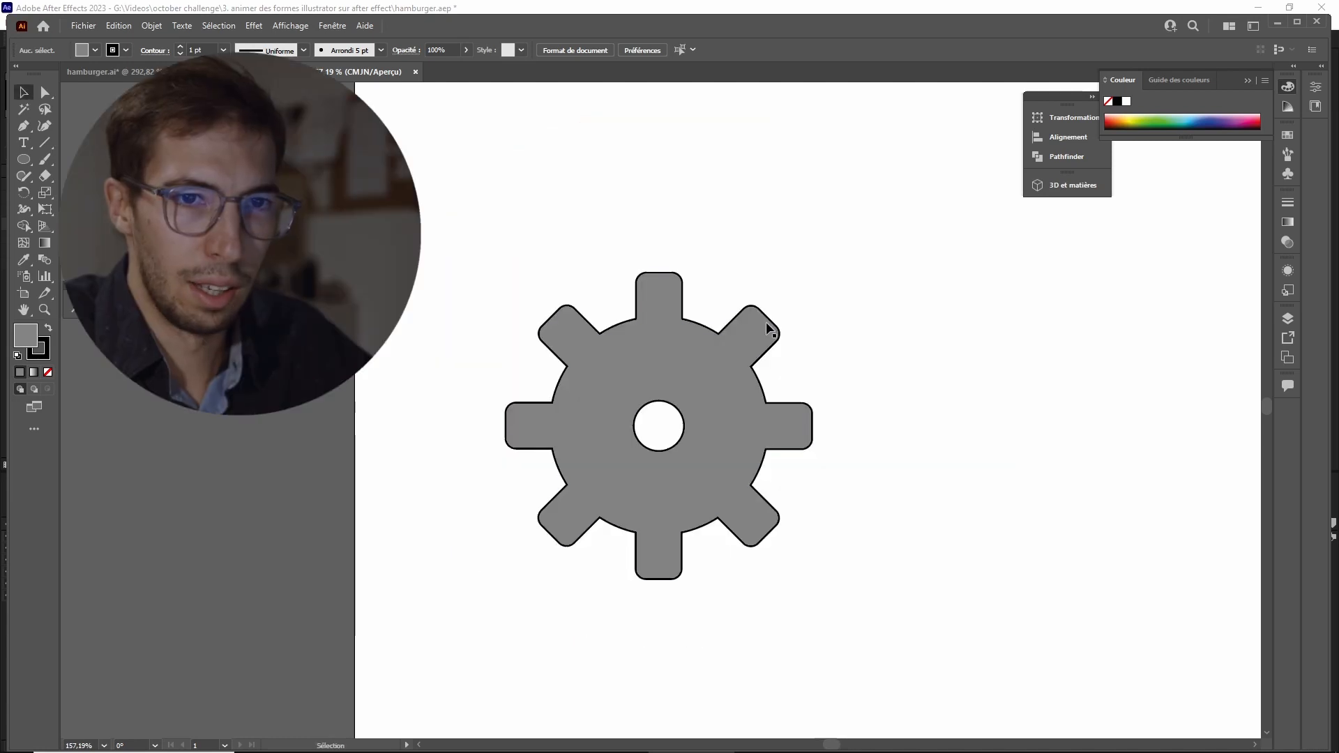
Step: Shift the grey gear slightly and rename its layer as engrenage
drag(754, 377, 721, 363)
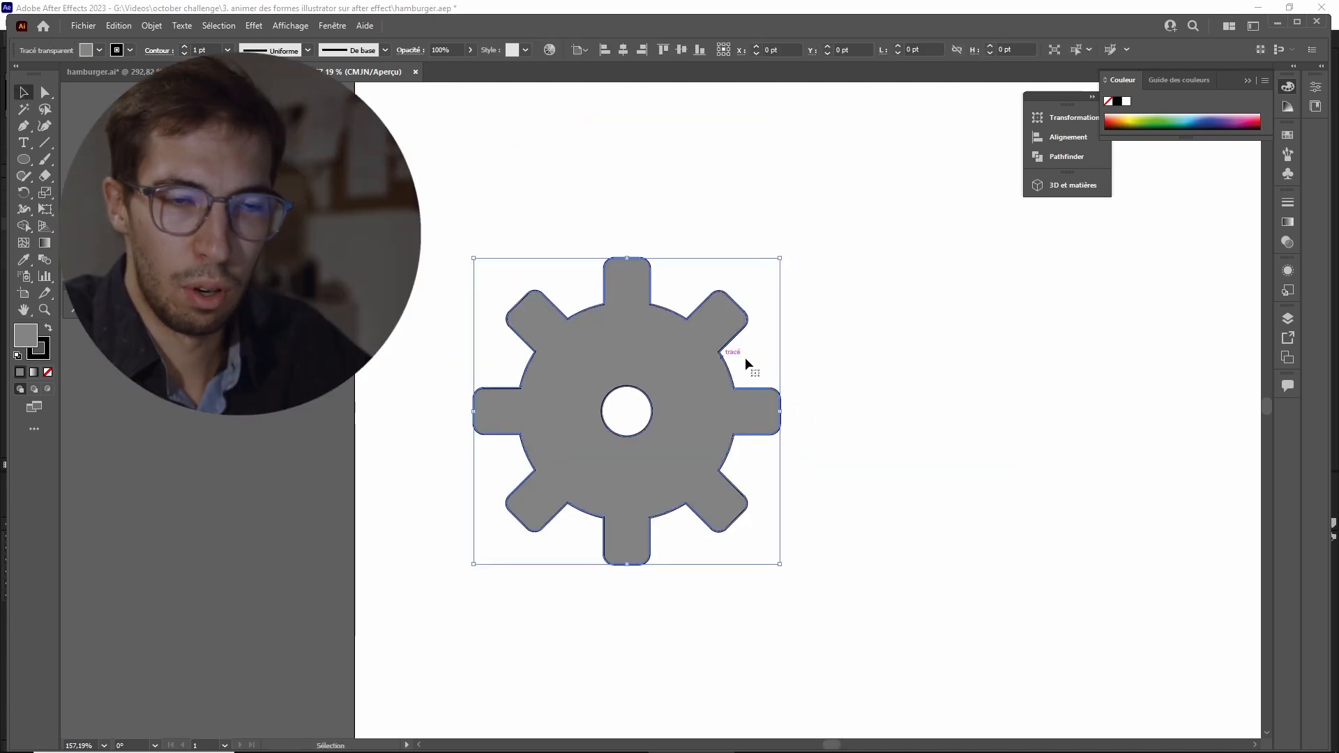
click(1288, 318)
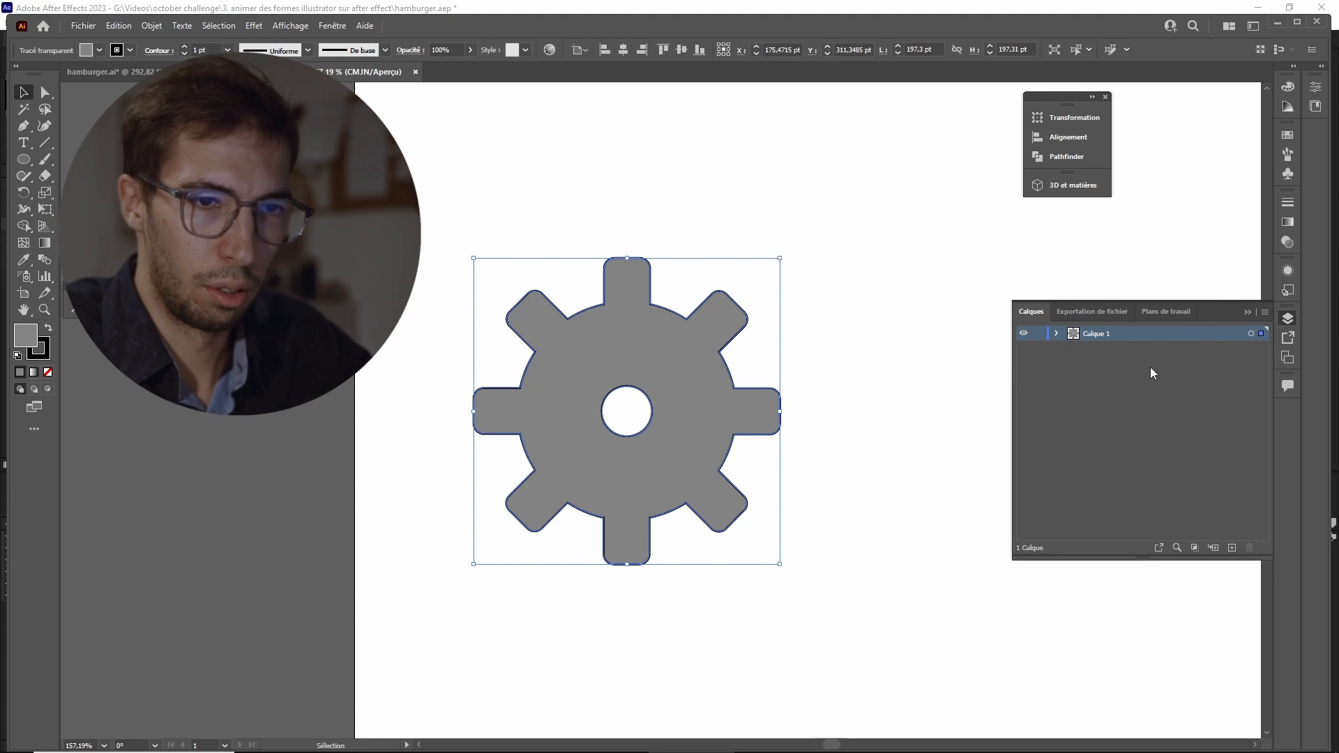
double_click(1099, 333)
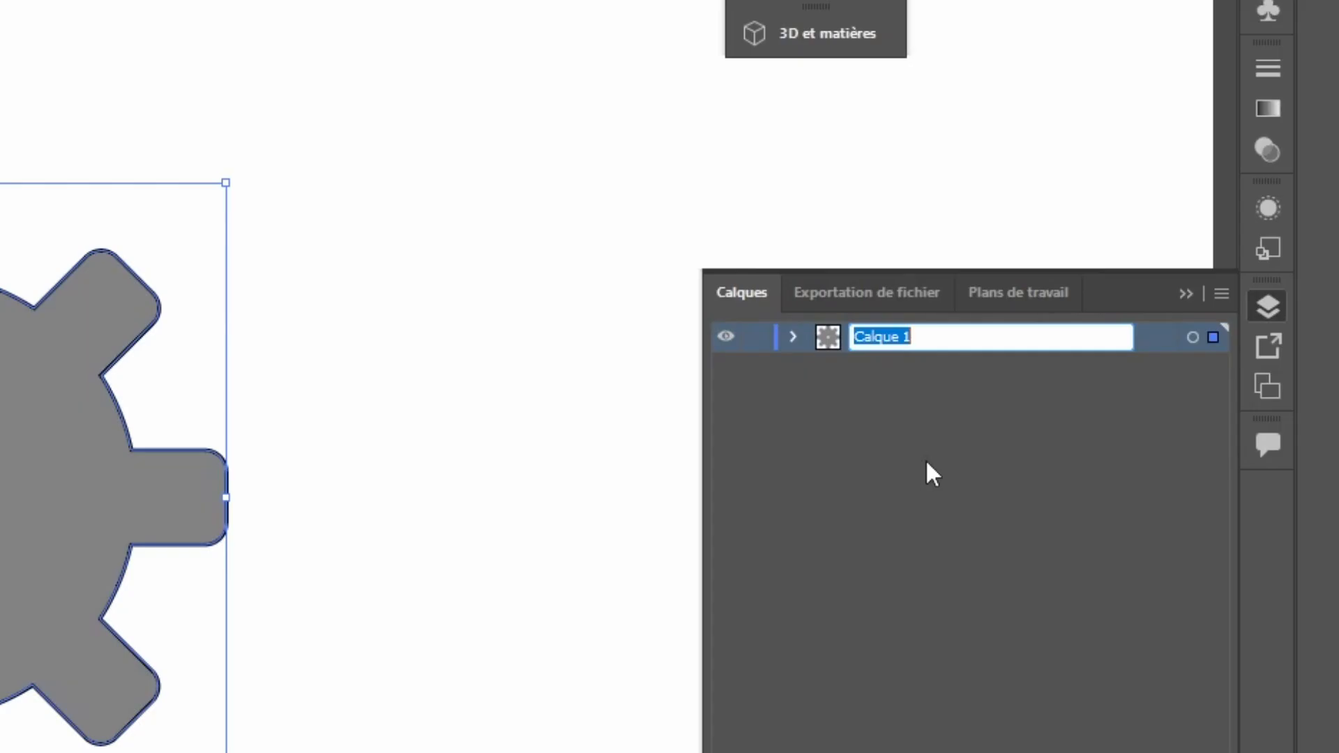
text(en)
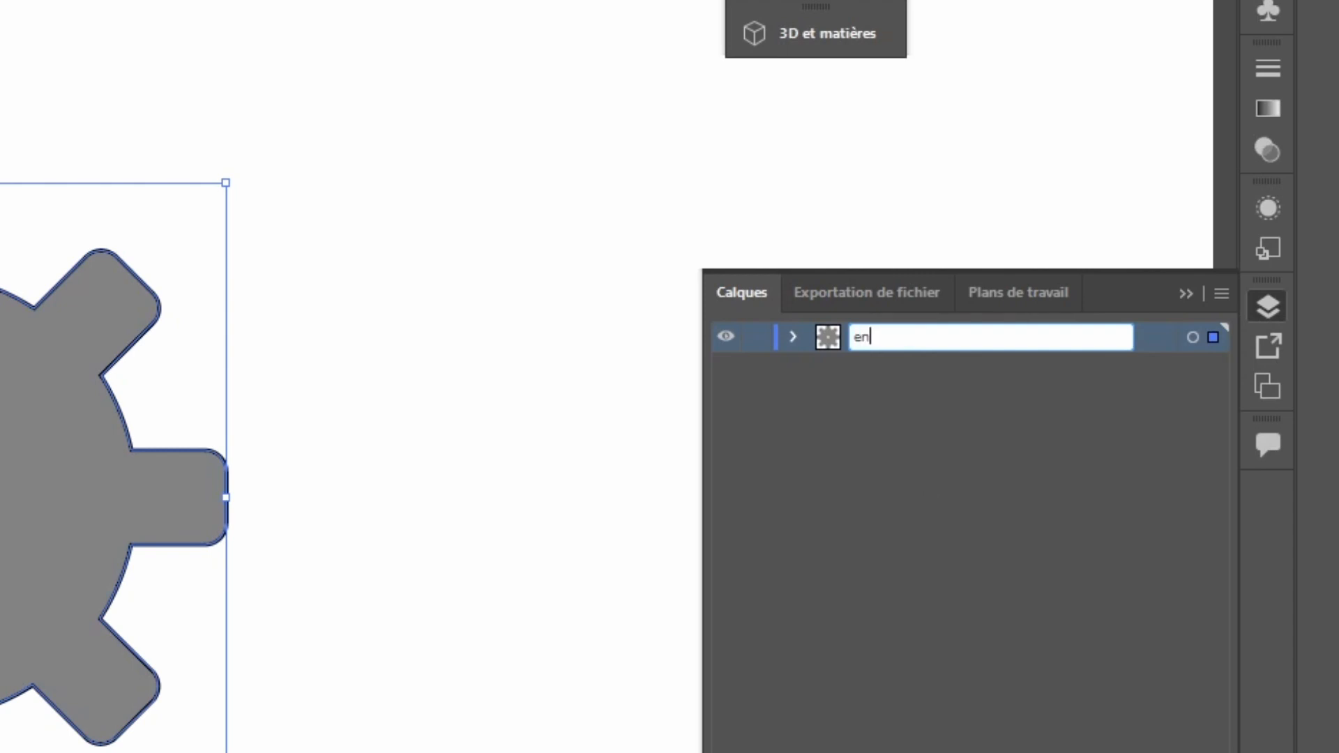
text(granage)
key(Return)
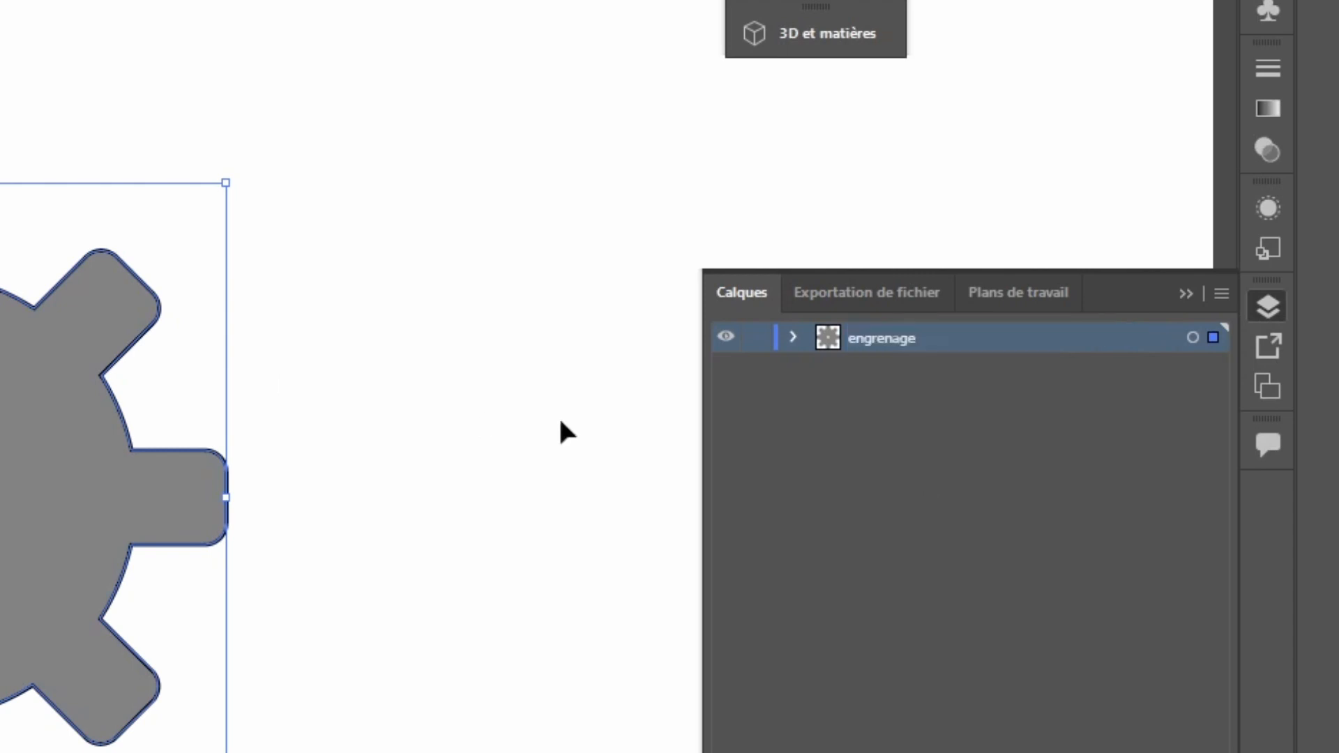
Step: Add a second layer and draw a narrow vertical ellipse beside the gear
click(1154, 637)
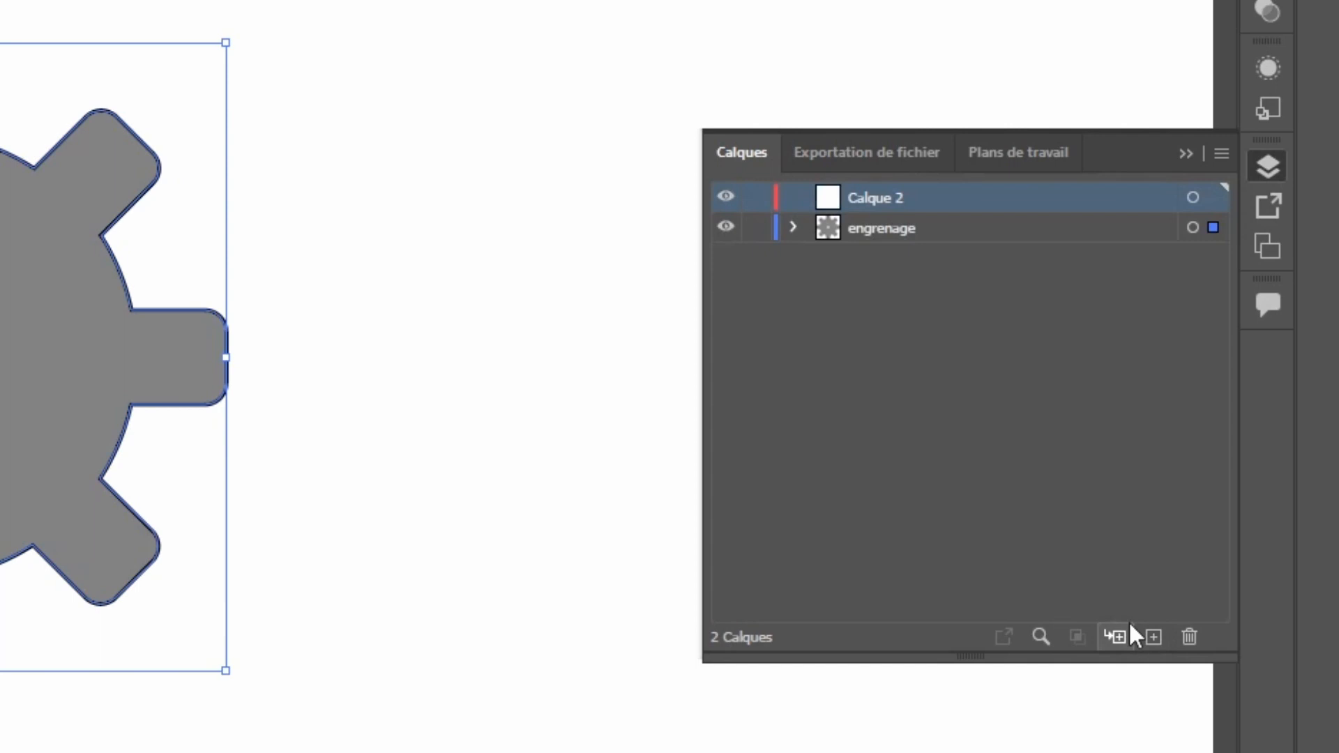
scroll(370, 377, right, 5)
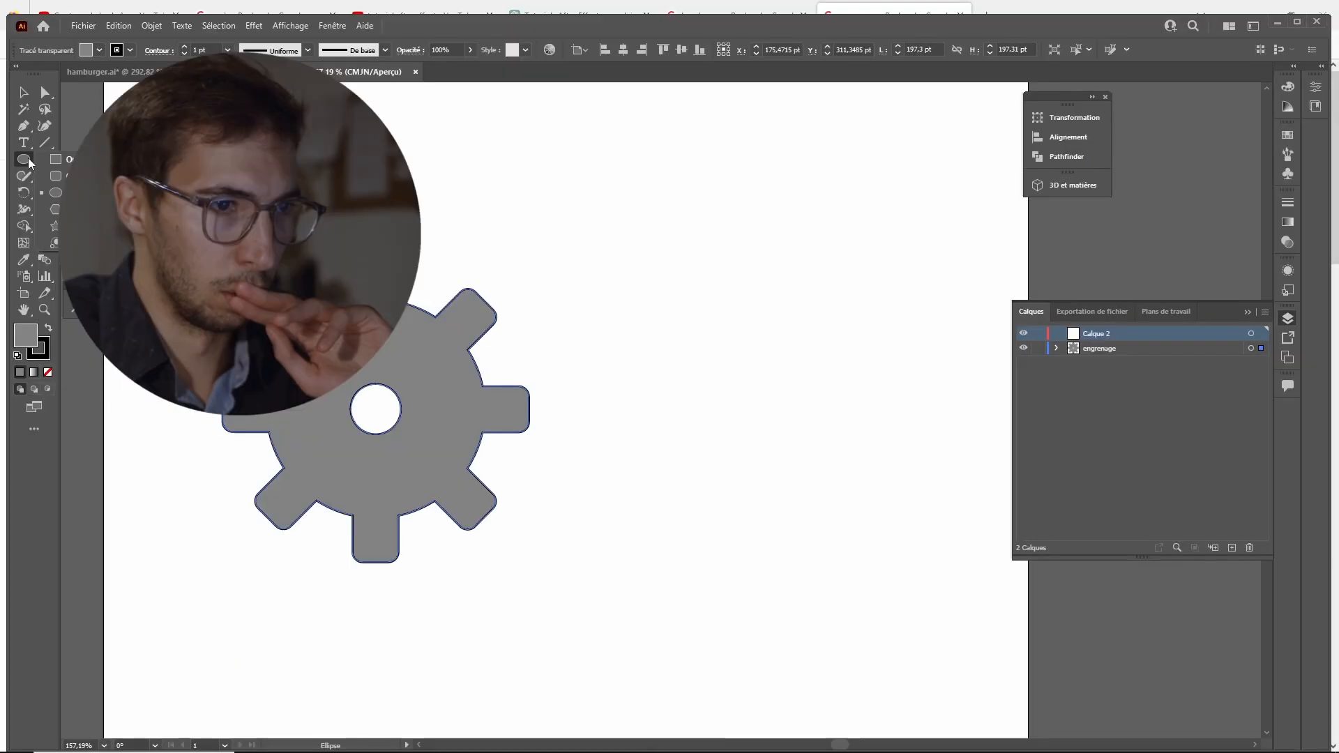
mouse_move(671, 235)
mouse_down()
mouse_move(733, 337)
mouse_move(642, 309)
mouse_up()
Step: Make repeated rotated copies of the ellipse around its lower end to form a ring of eight rounded teeth
click(24, 193)
click(699, 343)
key(ctrl+d)
key(ctrl+d)
key(ctrl+d)
key(ctrl+d)
key(ctrl+d)
key(ctrl+d)
key(v)
drag(579, 230, 900, 484)
click(899, 484)
Step: Draw a circle and centre it on the ring of ellipses, leaving only their tips protruding
click(24, 159)
mouse_move(560, 312)
mouse_down()
mouse_move(570, 345)
mouse_move(658, 409)
mouse_up()
key(v)
drag(610, 359, 699, 343)
Step: Merge the ellipses and the circle into one rounded gear with the Shape Builder tool
mouse_move(747, 391)
mouse_down()
mouse_move(792, 451)
mouse_move(628, 279)
mouse_move(670, 422)
mouse_move(722, 275)
mouse_move(694, 381)
mouse_up()
click(24, 226)
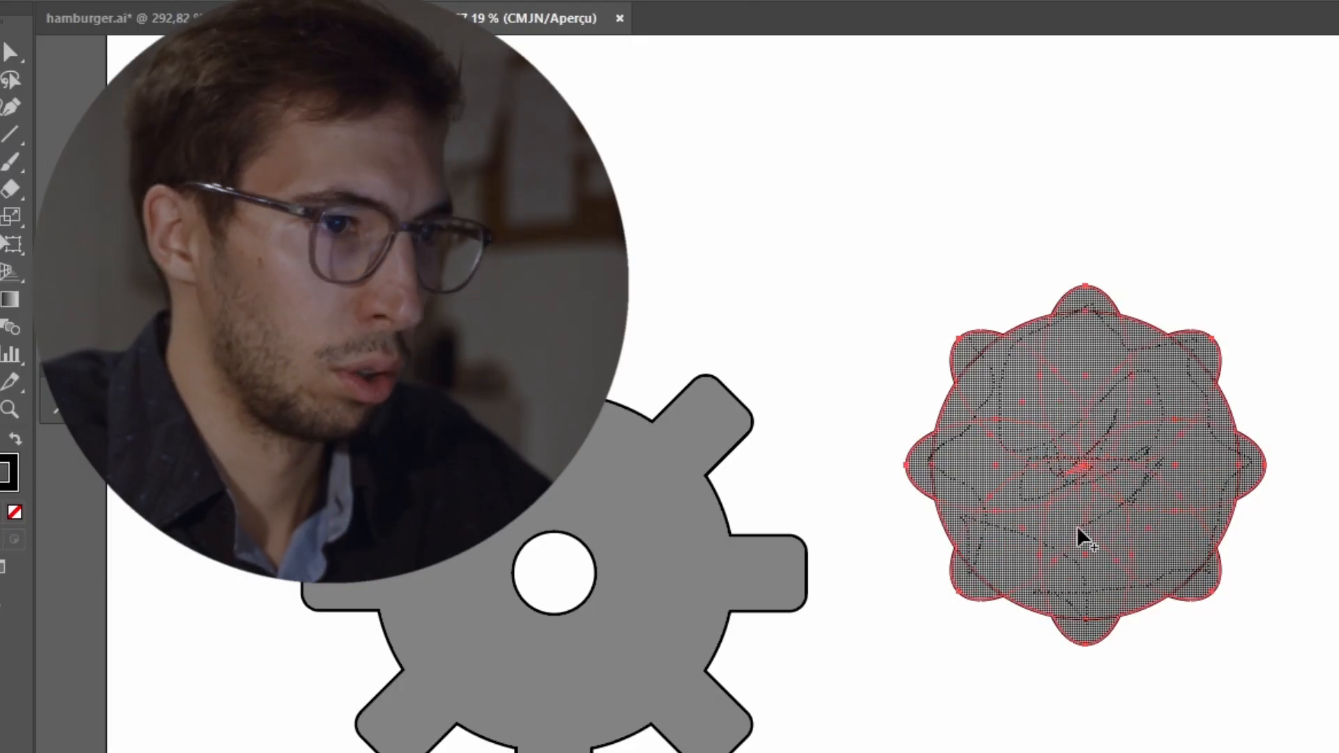
drag(1077, 529, 986, 469)
Step: Draw a small circle at the rounded gear's centre and cut it out as a hole with the Shape Builder tool
key(l)
mouse_move(1050, 425)
mouse_down()
mouse_move(1128, 504)
mouse_move(1086, 466)
mouse_up()
key(v)
drag(864, 248, 1179, 645)
key(shift+m)
alt+click(1085, 466)
key(v)
click(800, 146)
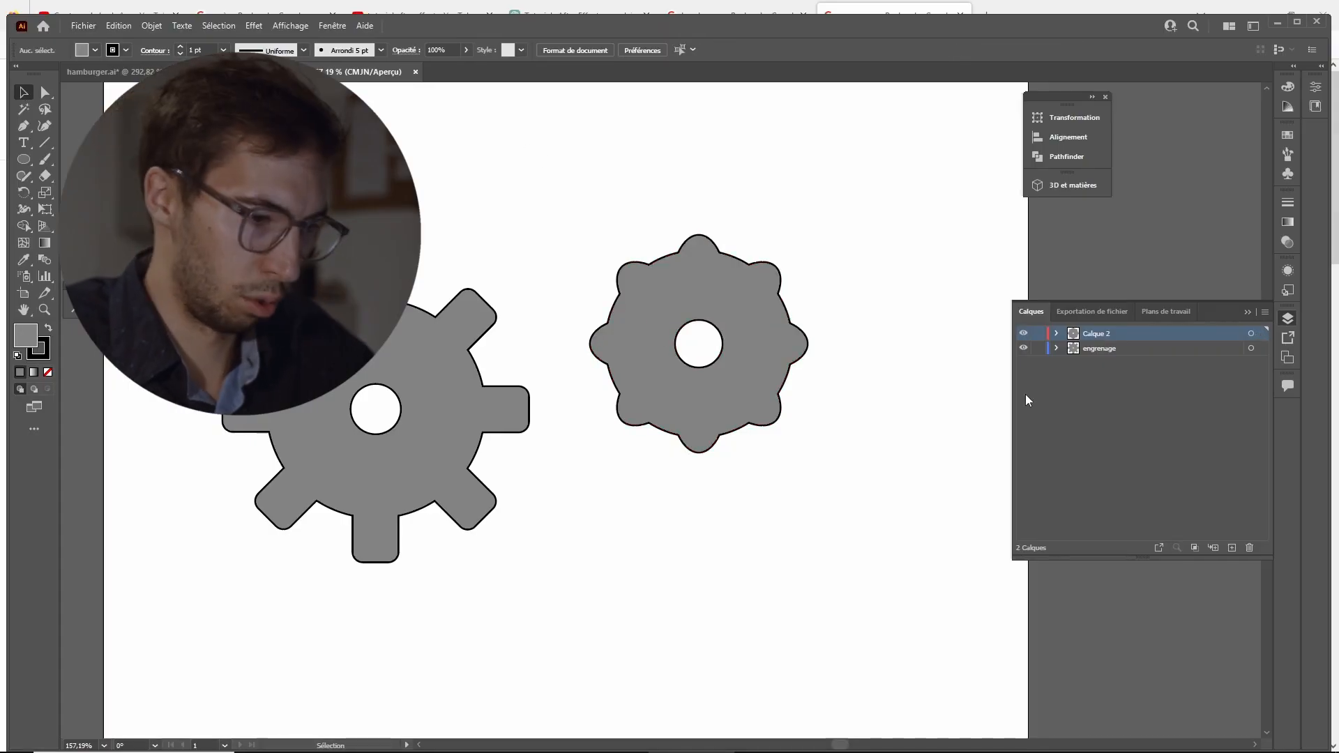
Step: Rename the rounded gear's layer Calque 2 as "engrenage 2"
double_click(1098, 336)
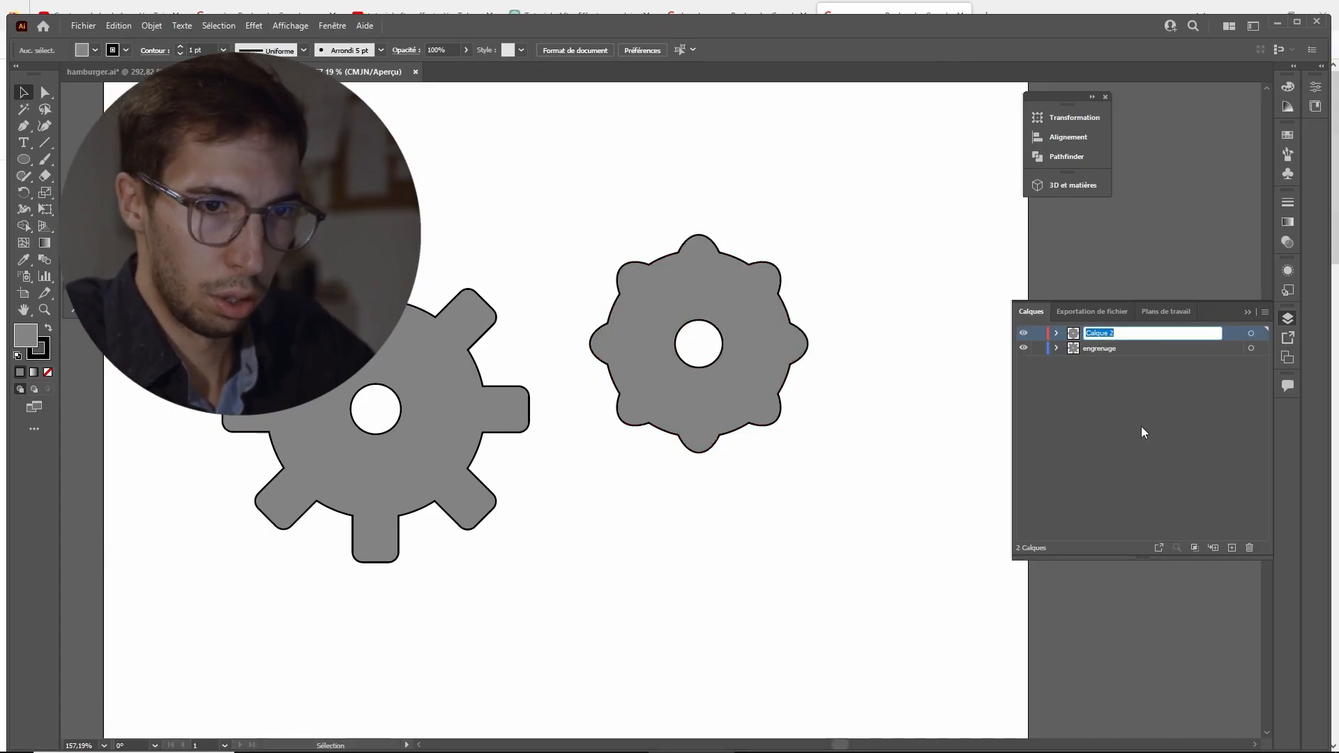
text(engrenag)
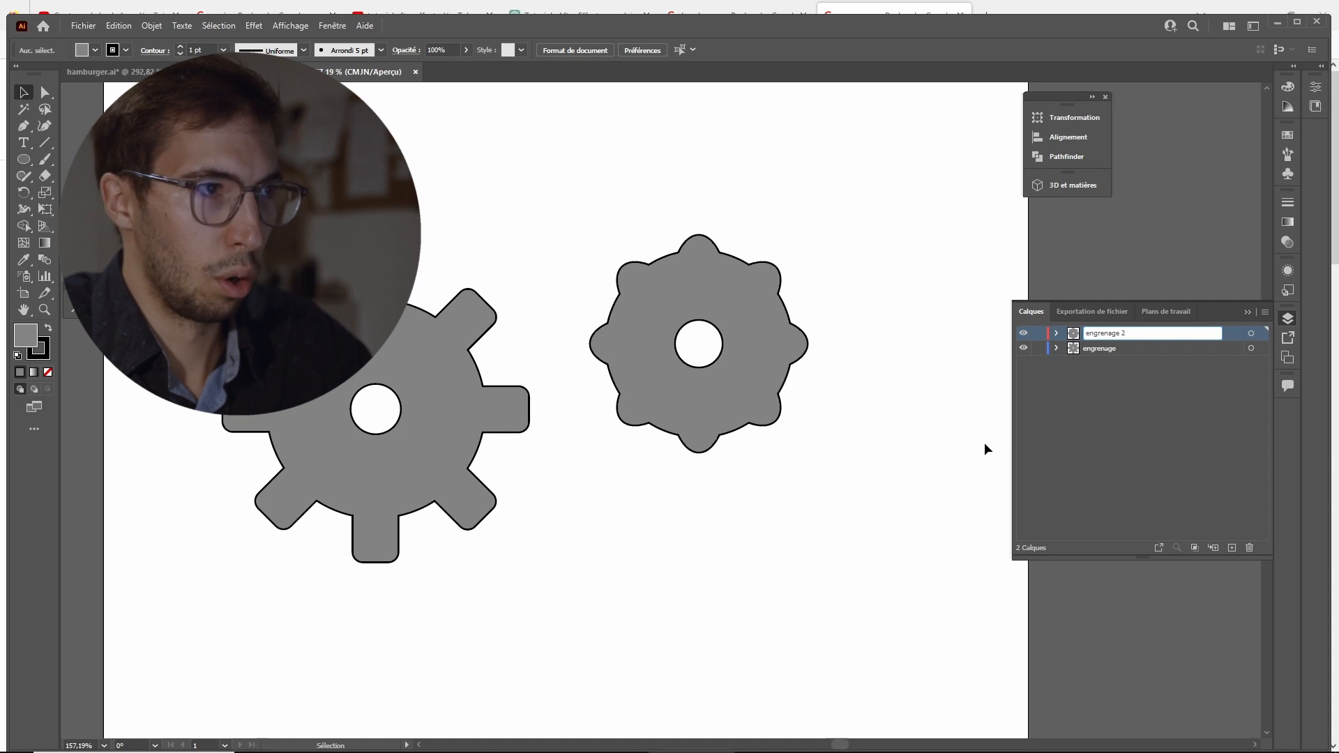
key(Return)
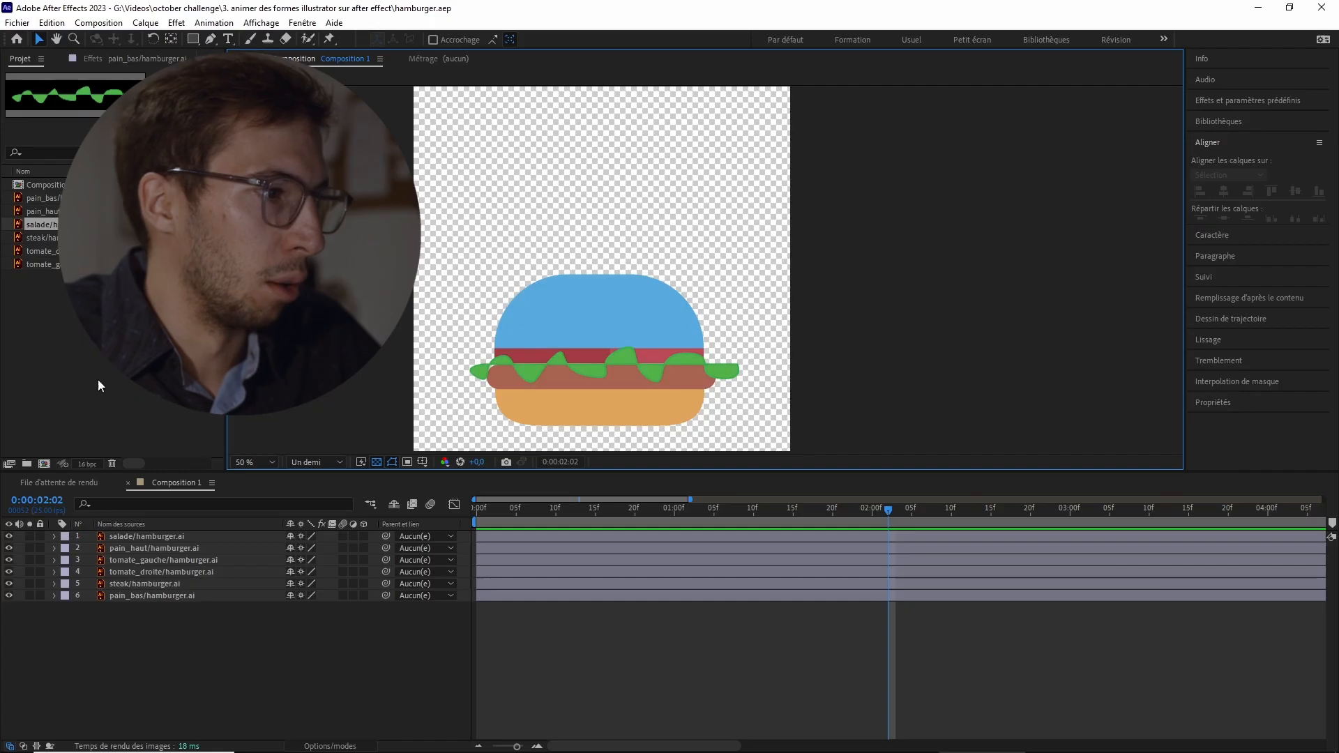
Step: Switch to After Effects and create a new 1080 x 1920 px composition at 25 frames per second
key(ctrl+n)
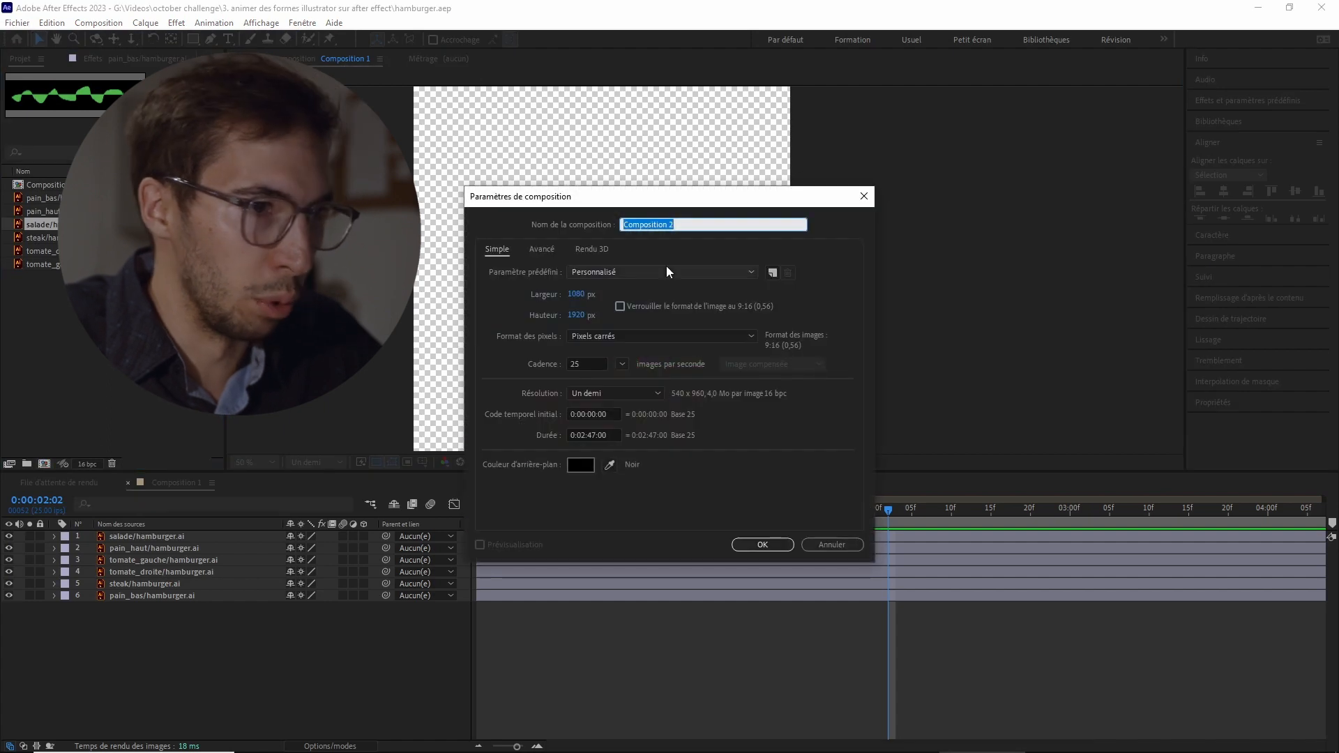
click(767, 545)
Step: Import the engrenage layer of engrenage.ai as footage at layer size and add it to the new composition
click(18, 23)
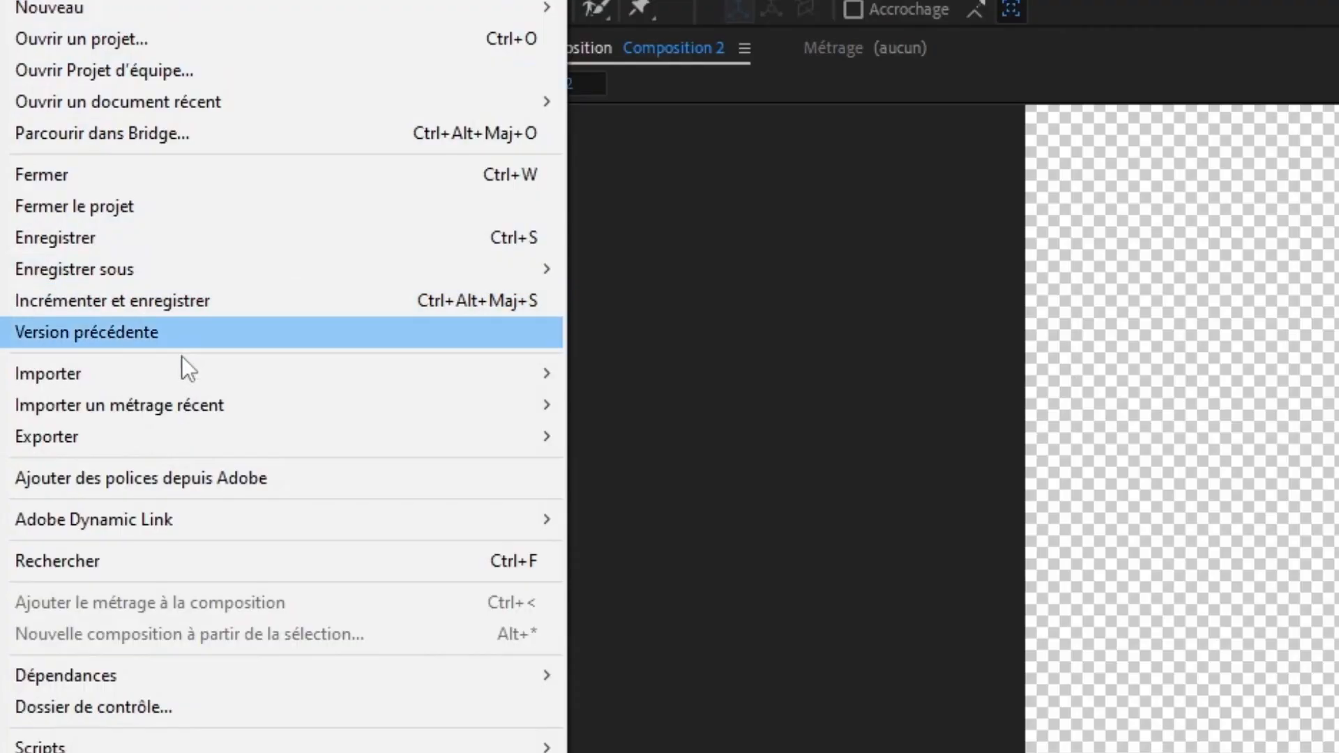
mouse_move(256, 376)
click(656, 369)
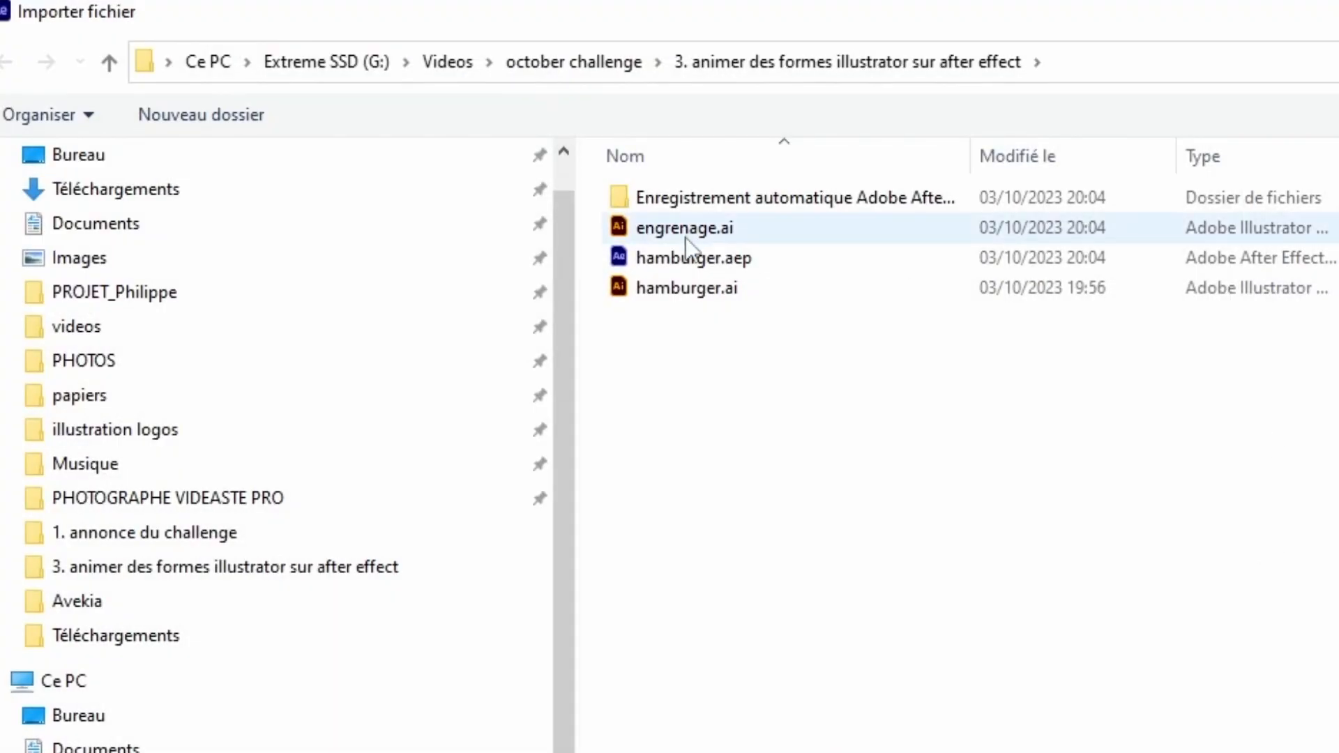
click(686, 240)
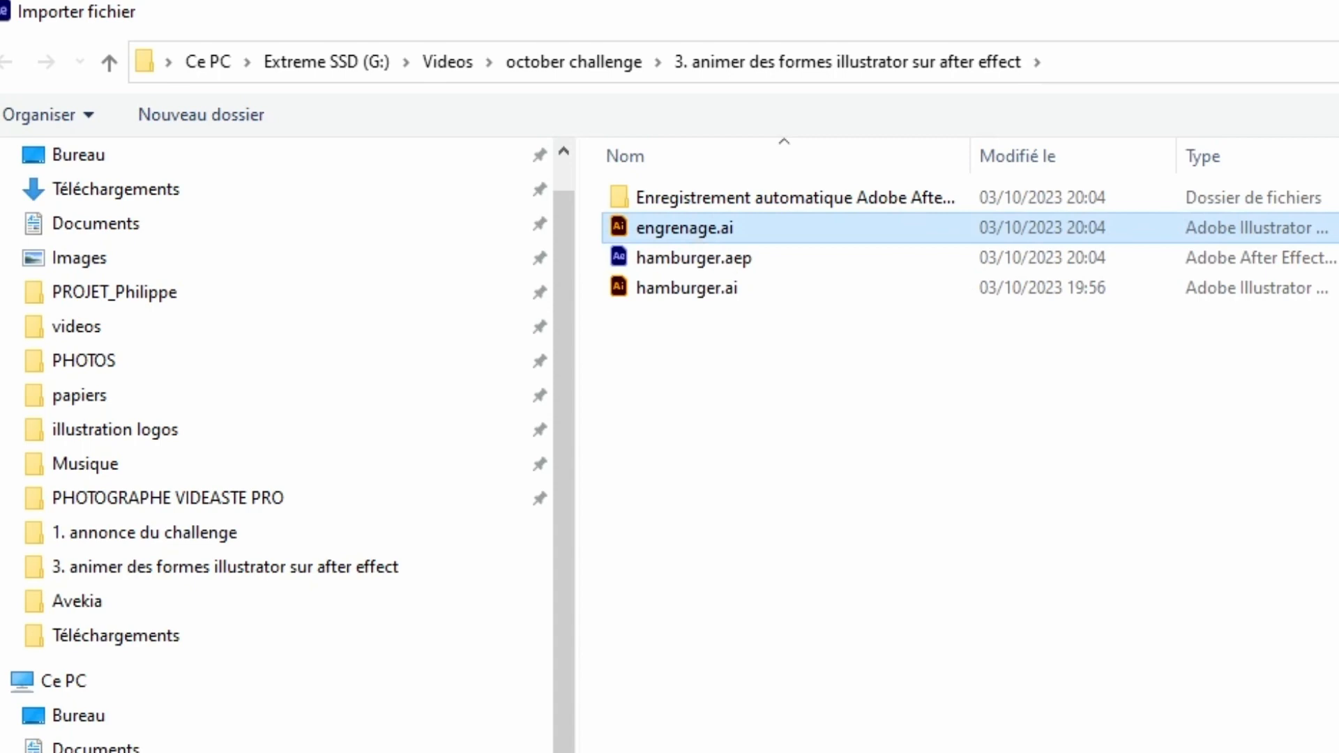
click(1076, 666)
click(565, 378)
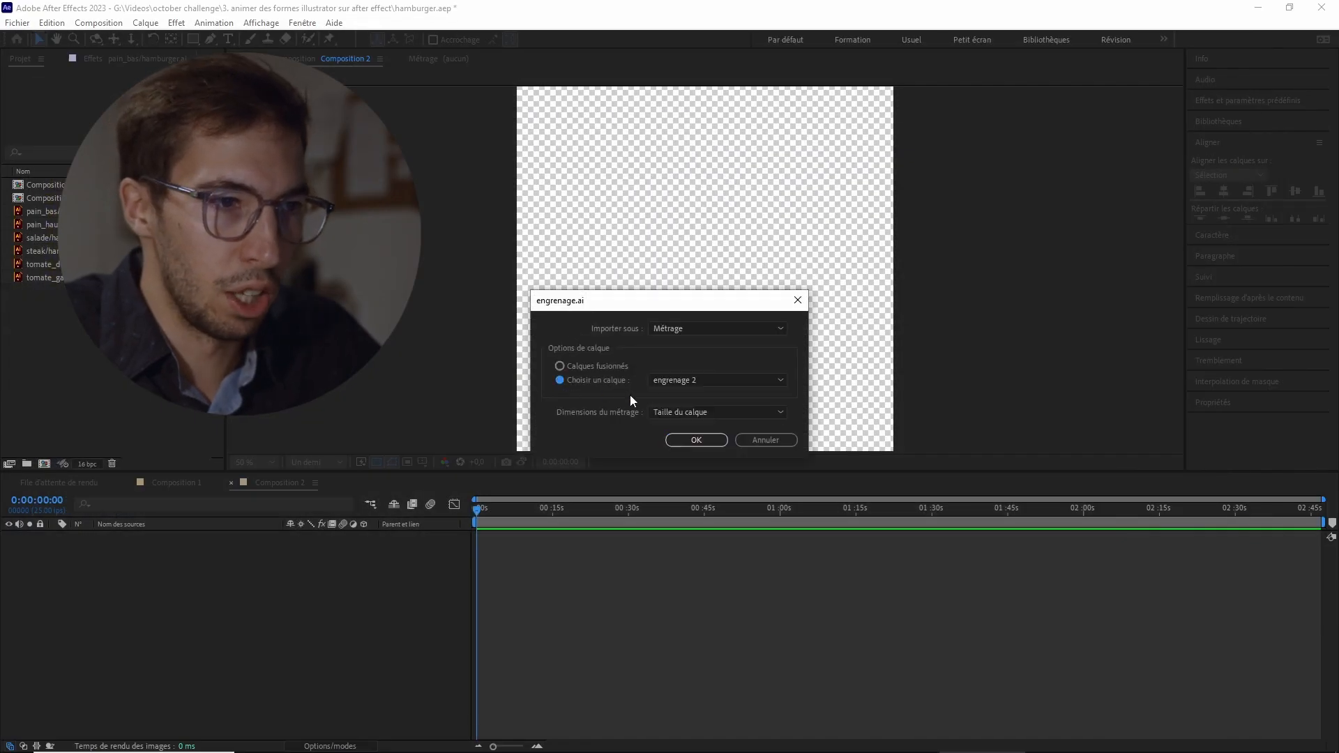
click(674, 380)
click(677, 411)
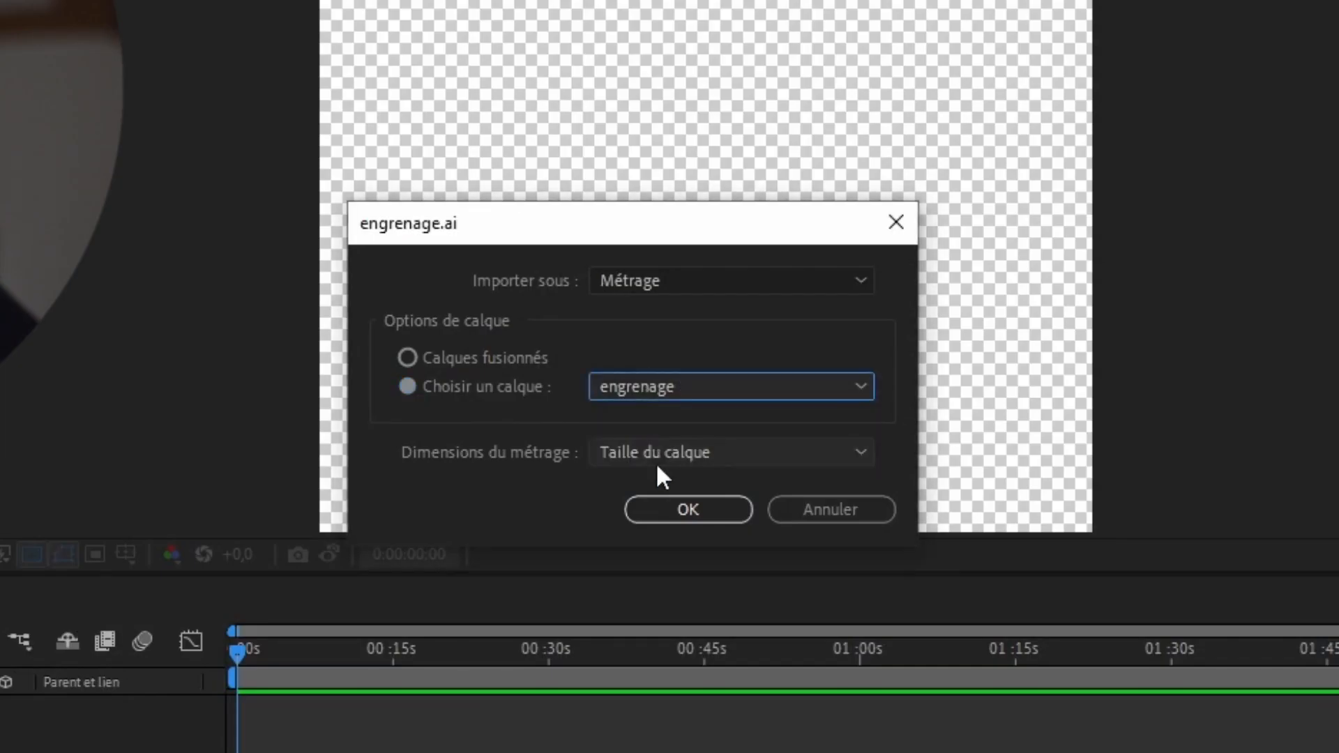
click(688, 510)
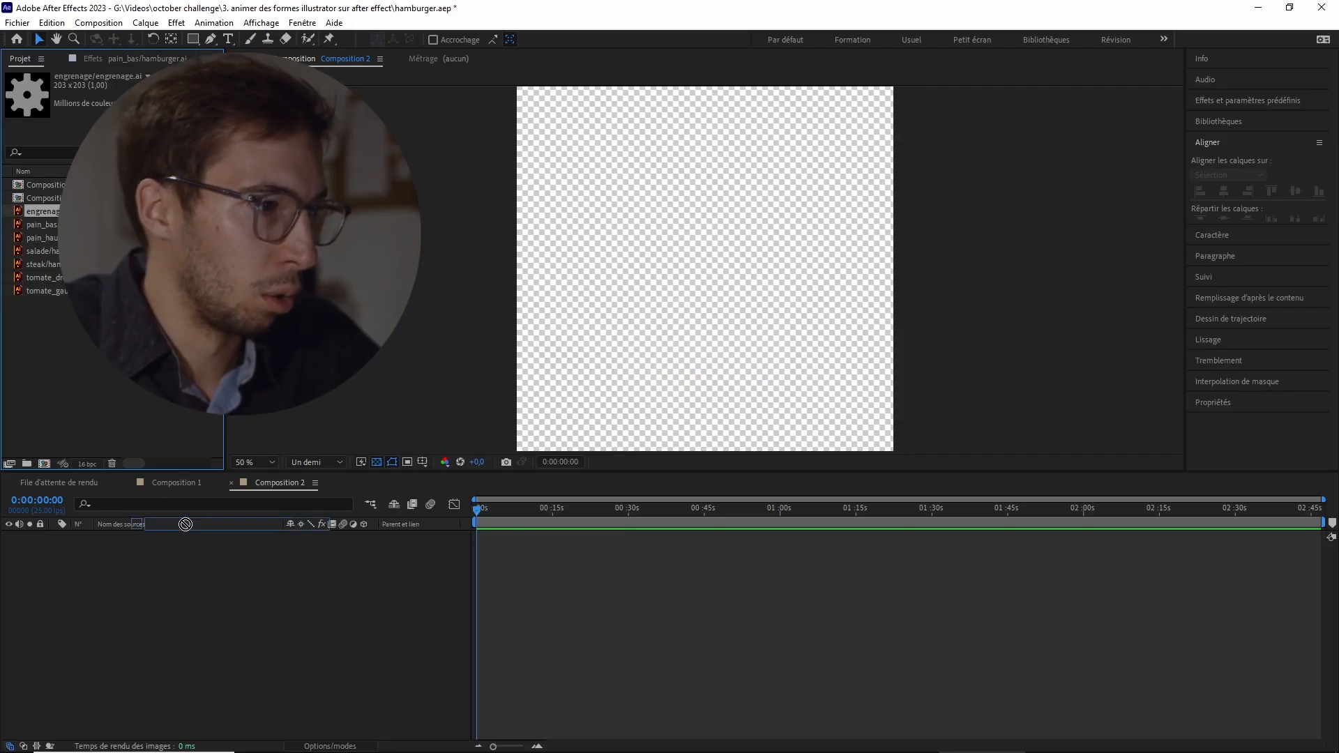
mouse_move(185, 524)
mouse_down()
mouse_move(183, 544)
mouse_move(173, 538)
mouse_up()
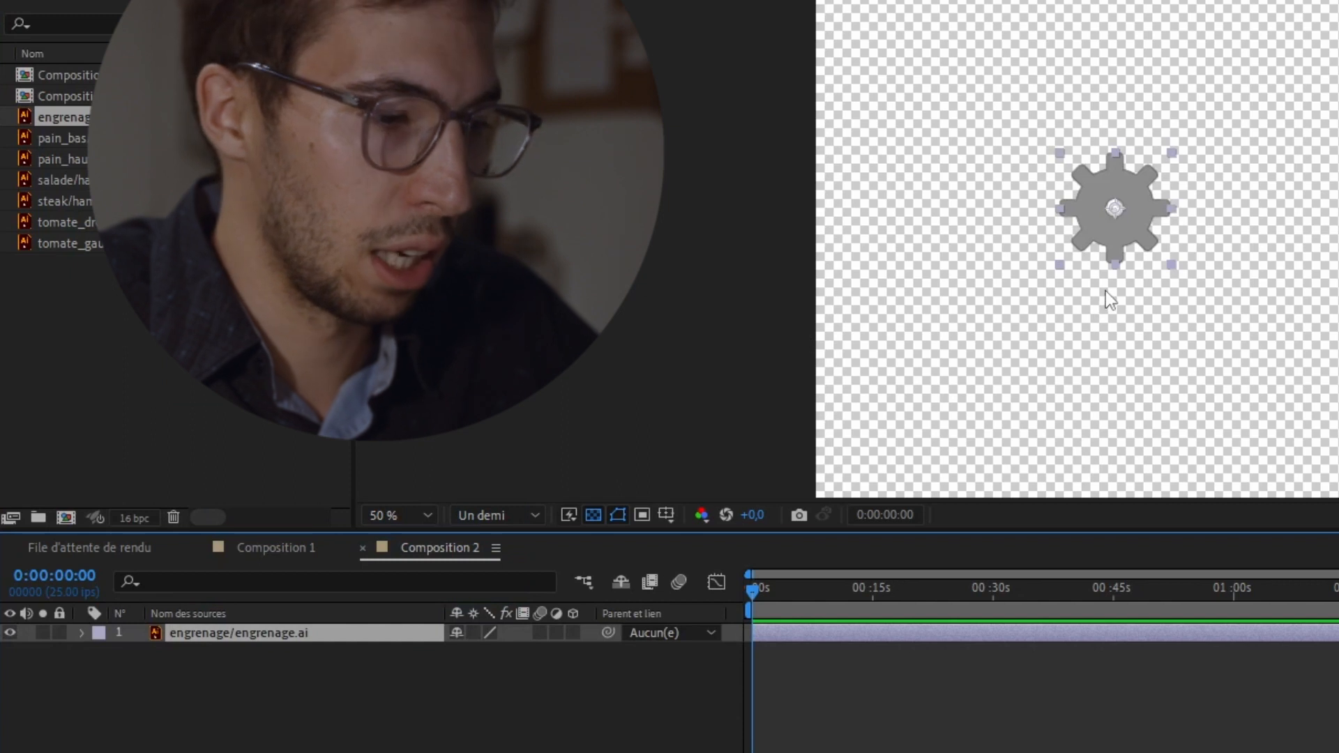
Step: Scale the engrenage layer to 323% and turn on continuous rasterization for it
key(s)
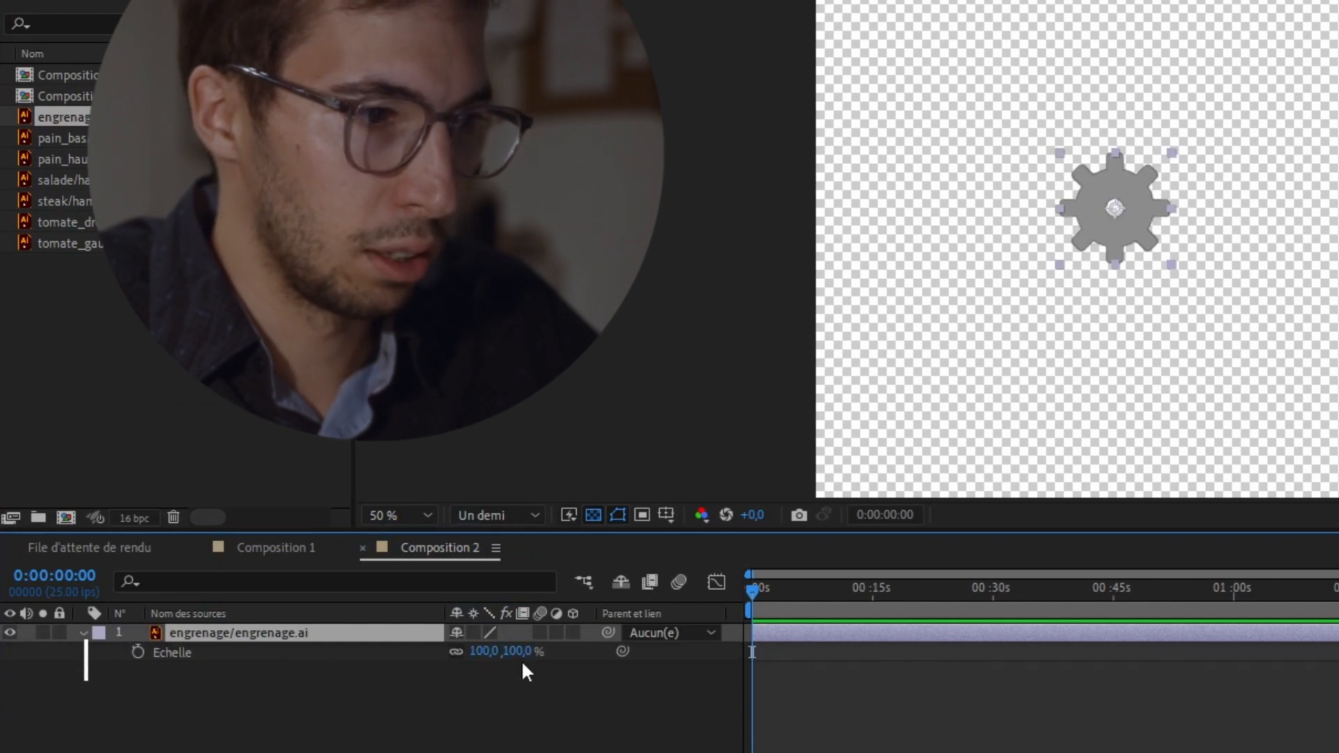
drag(517, 651, 771, 654)
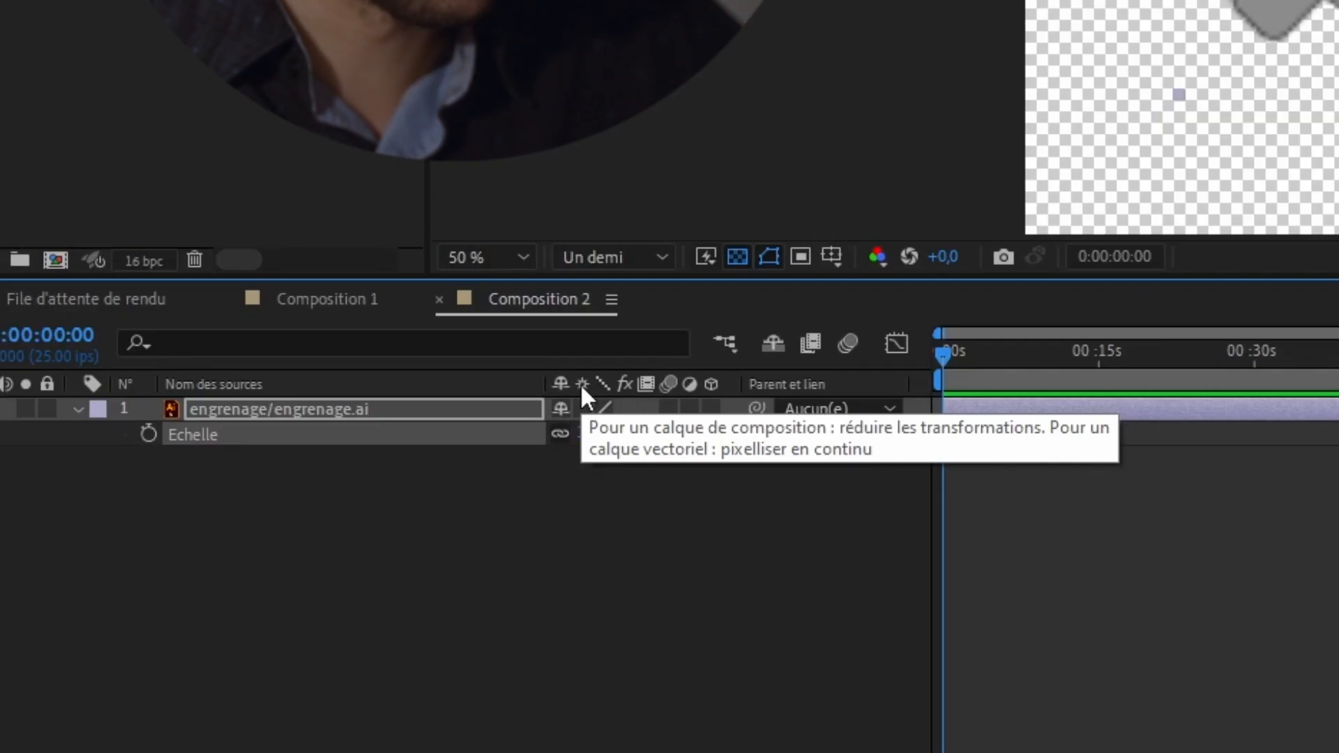
click(301, 537)
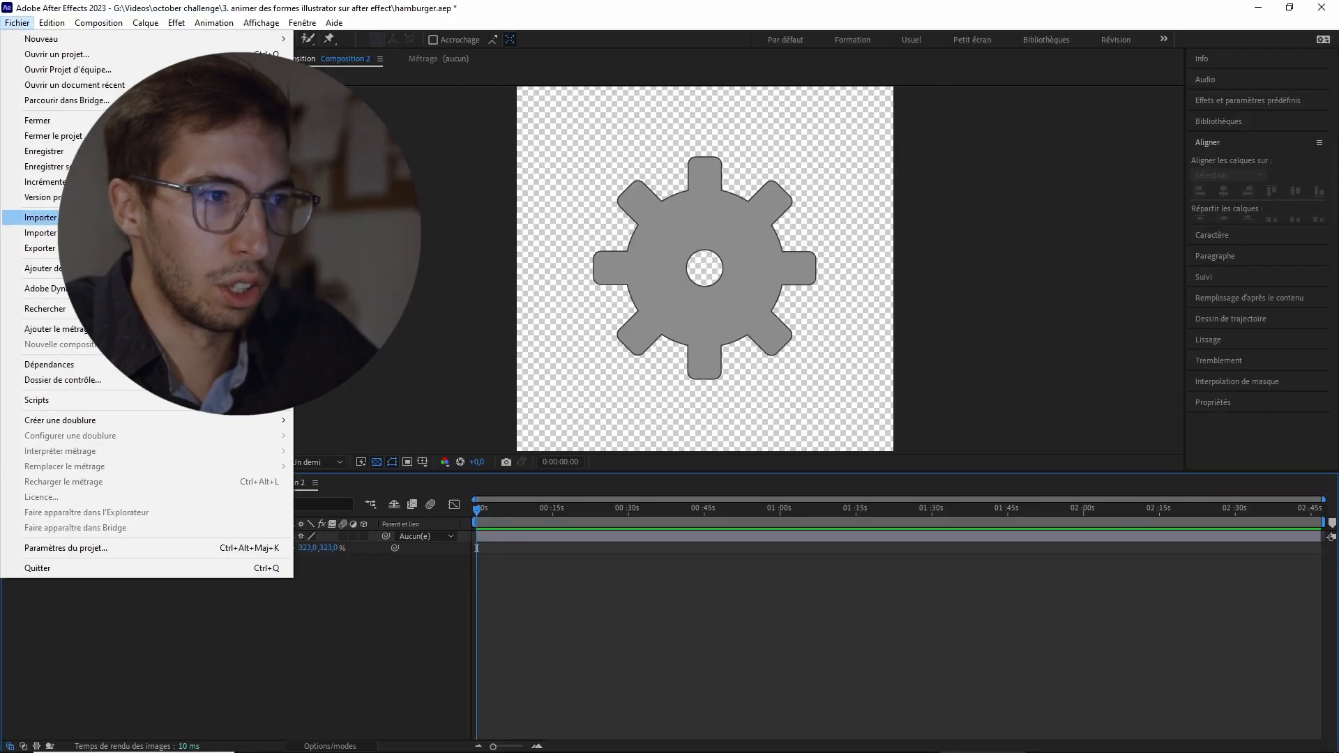
Step: Import the engrenage 2 layer of engrenage.ai as footage at layer size and add it above the first gear
mouse_move(42, 217)
click(475, 217)
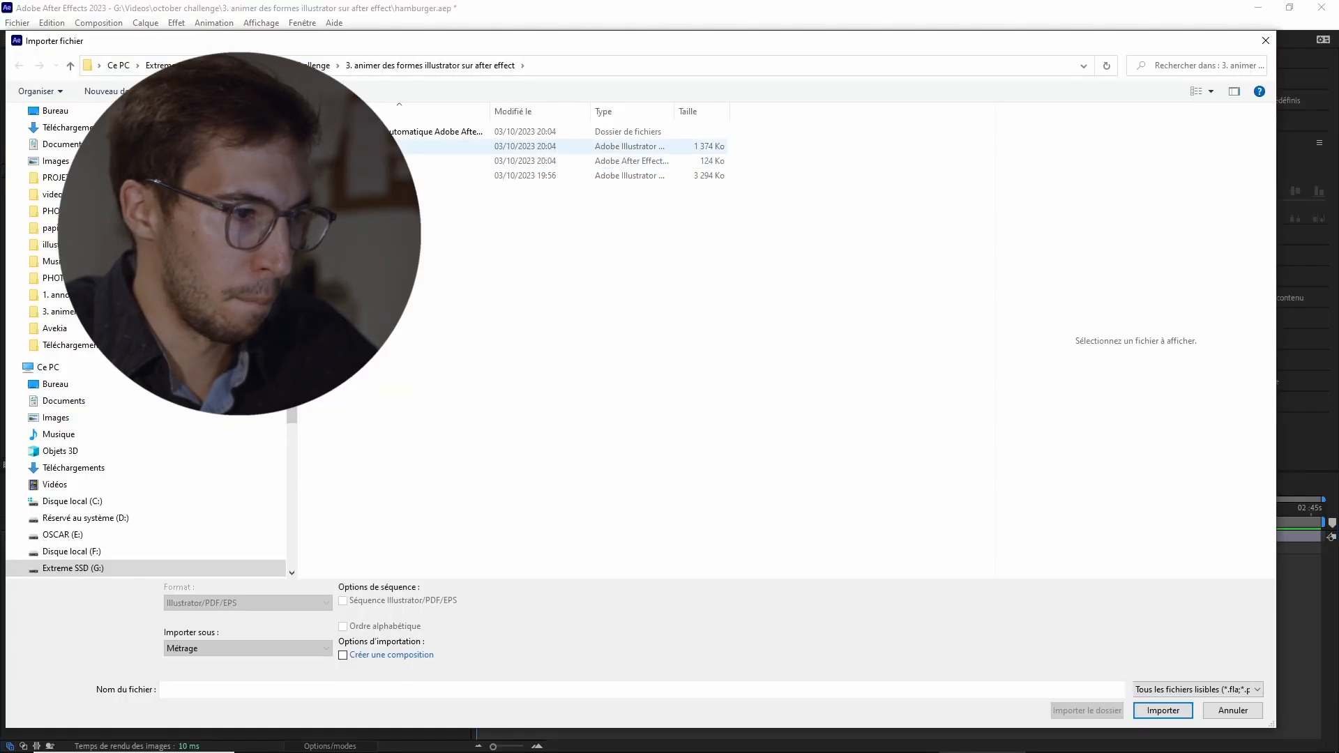
key(Return)
click(541, 375)
click(672, 376)
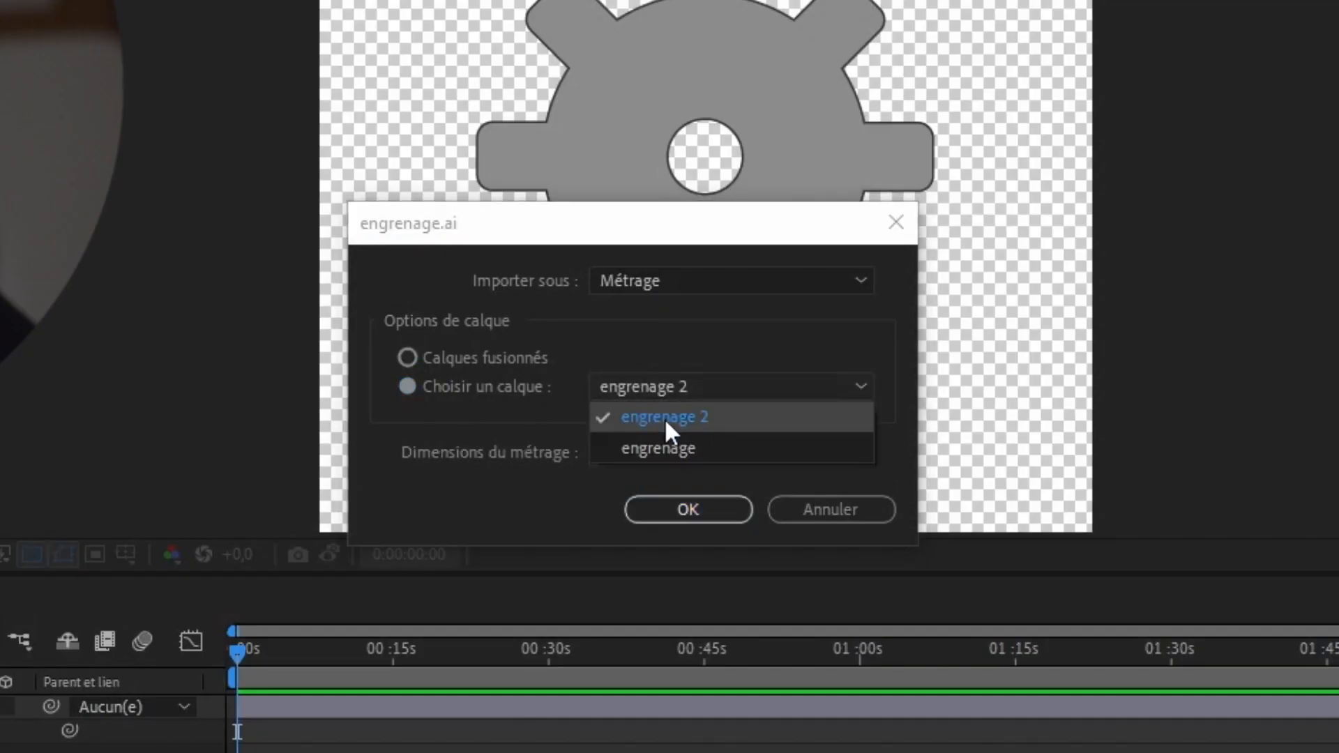
click(664, 417)
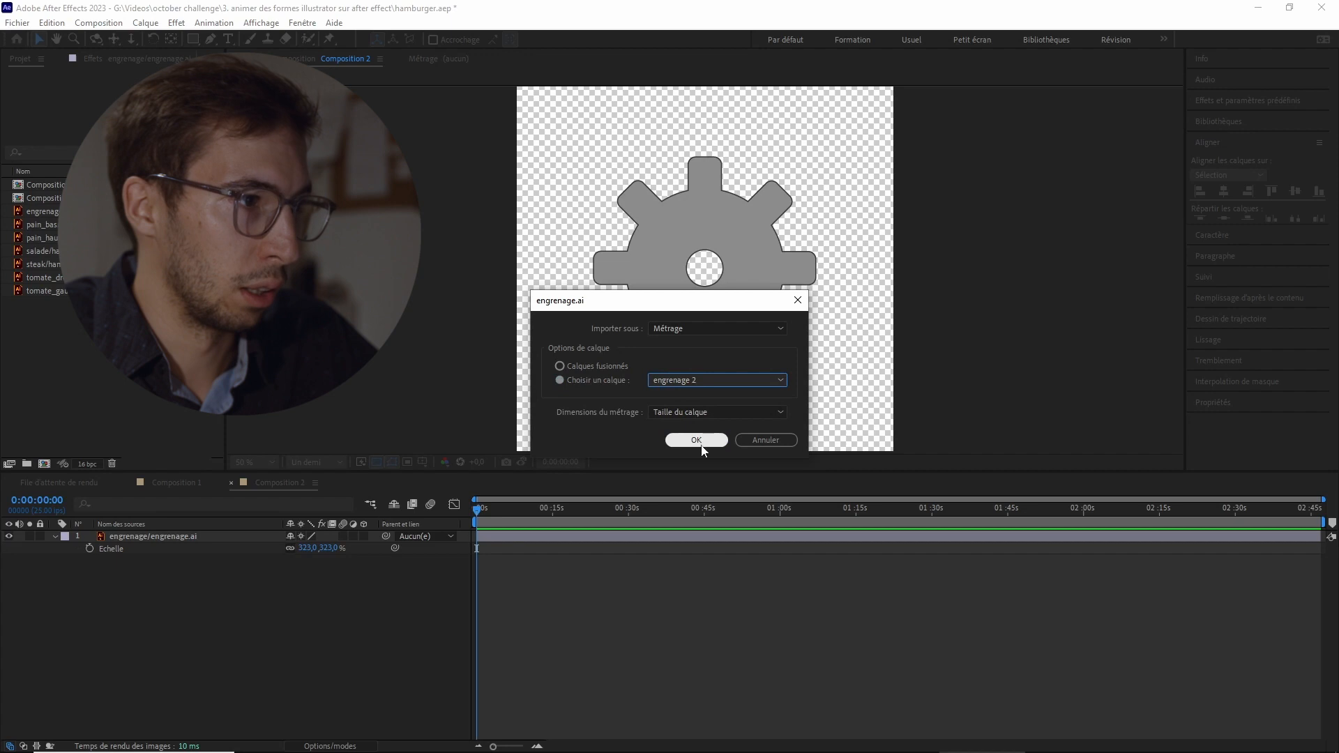
click(688, 509)
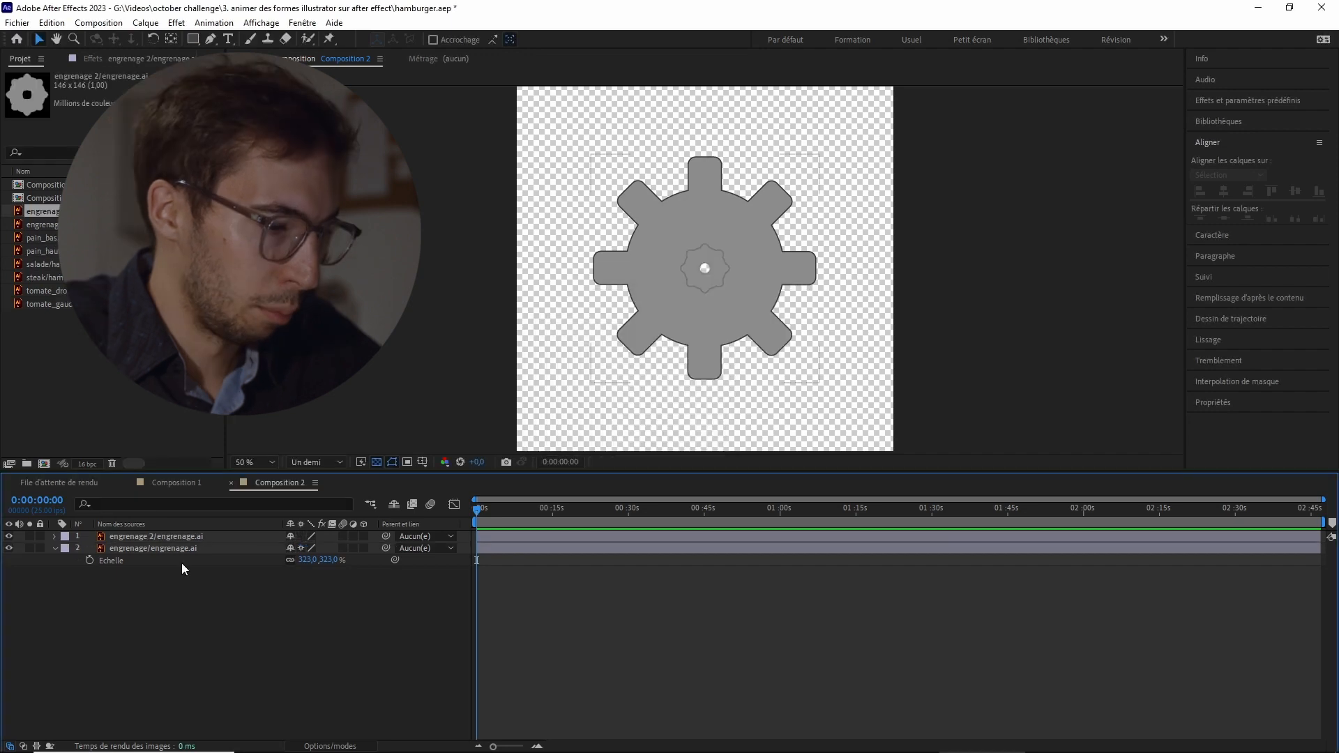
Step: Scale the engrenage 2 layer to 448% and turn on continuous rasterization for it
click(158, 536)
key(s)
drag(301, 548, 306, 551)
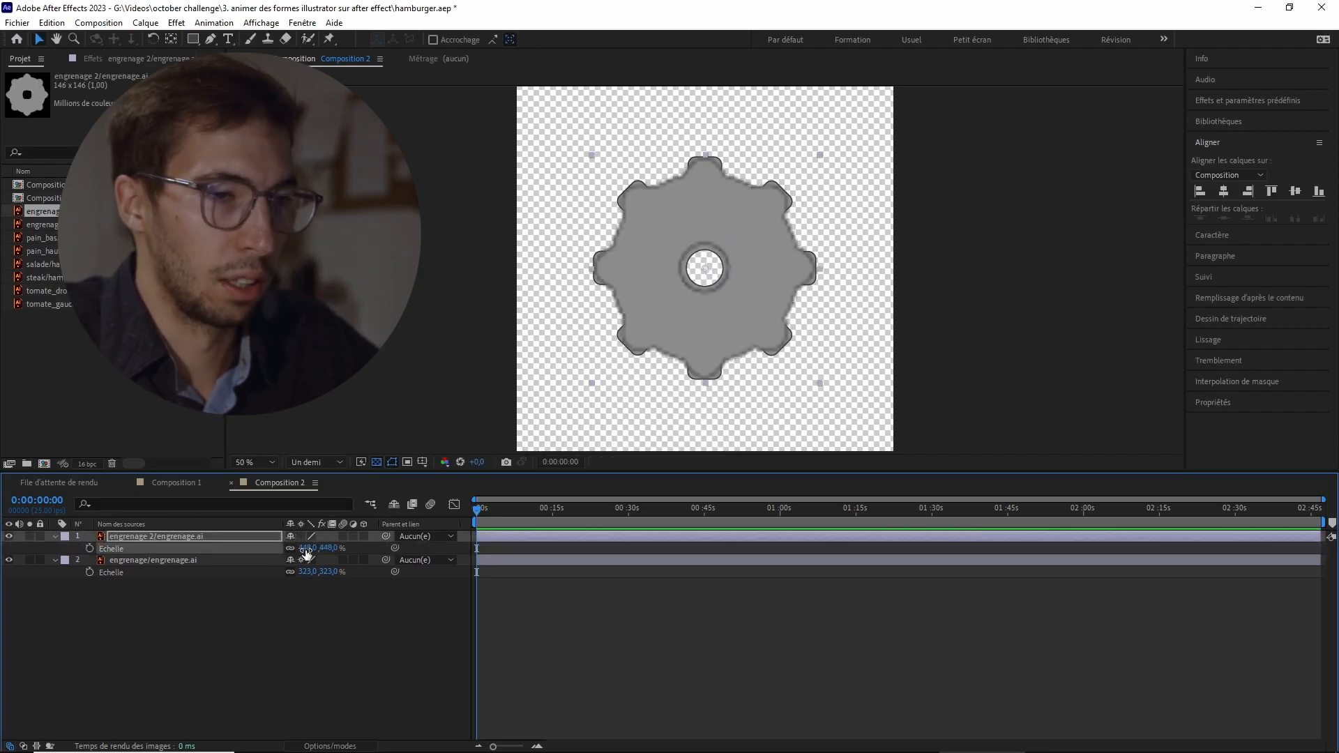
click(297, 634)
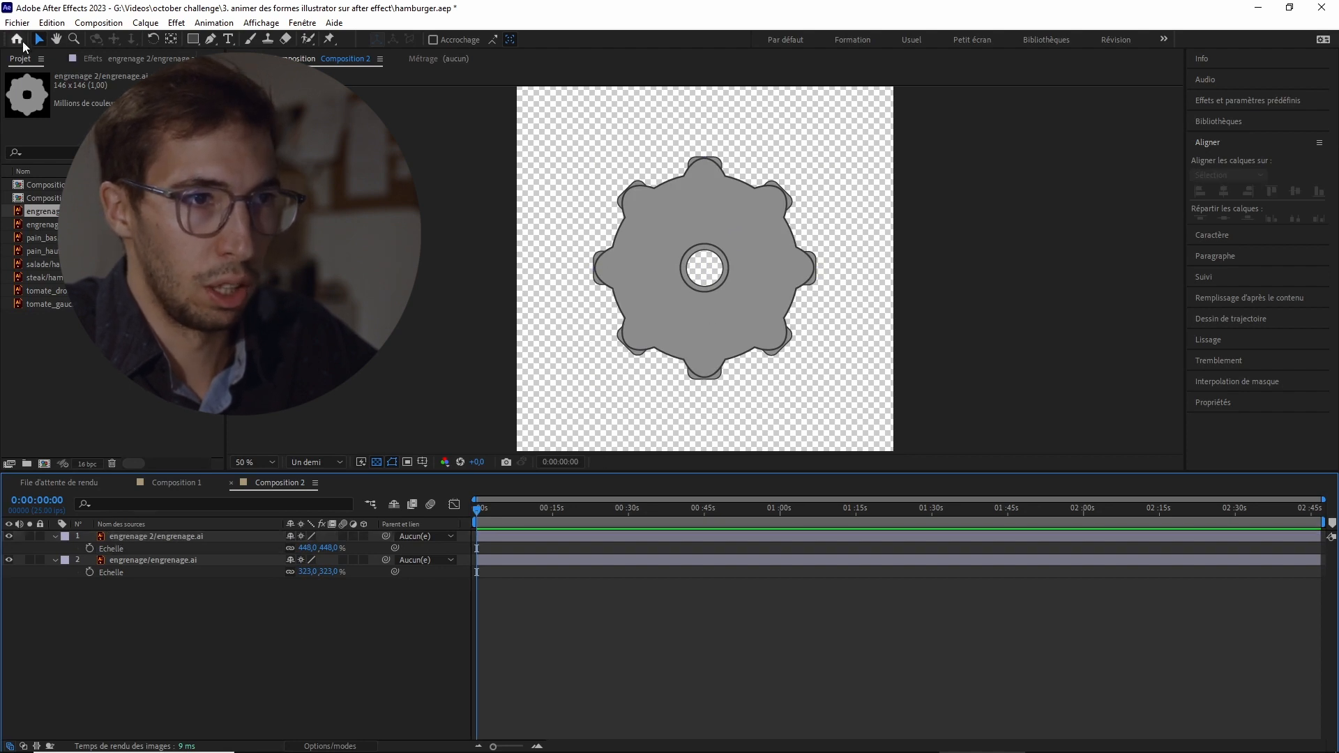
Step: Move the rounded gear to the upper left of the composition and the toothed gear to the lower right so they meet
drag(723, 228, 663, 134)
drag(777, 261, 830, 339)
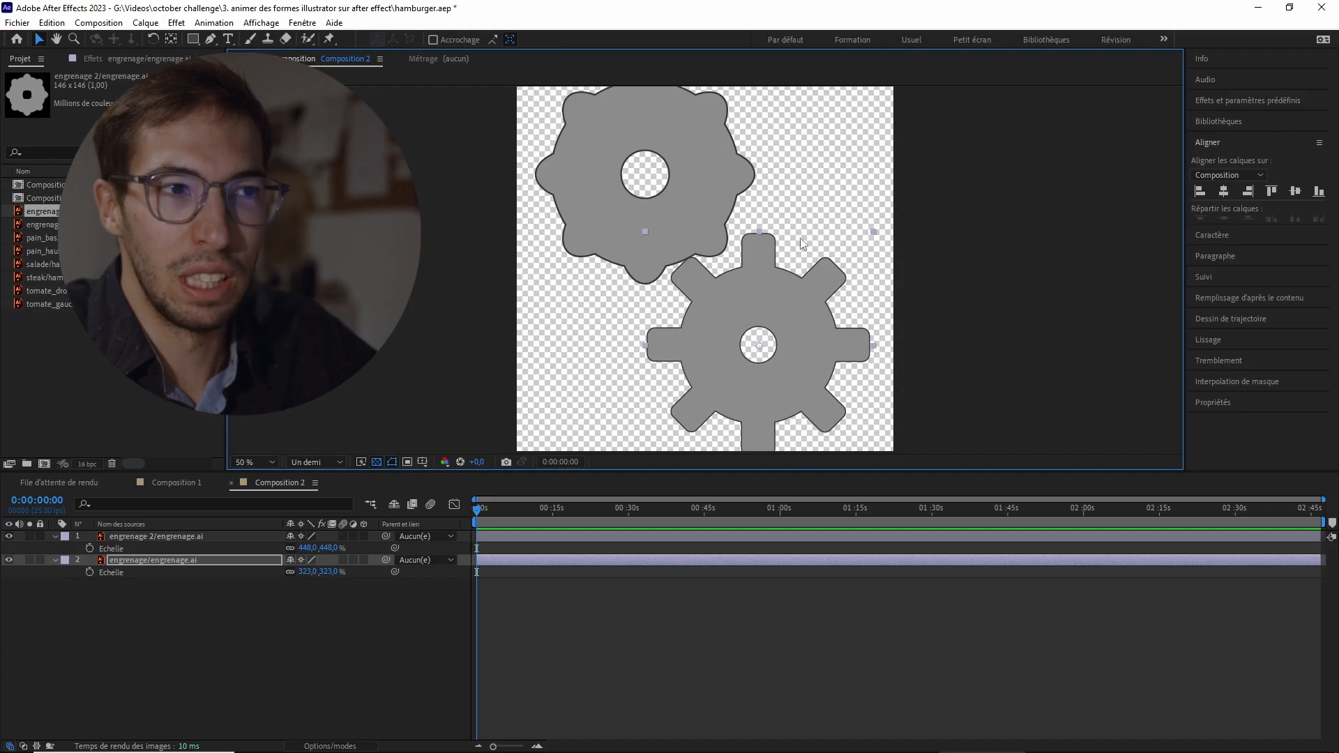
scroll(1050, 311, down, 1)
scroll(1052, 321, up, 1)
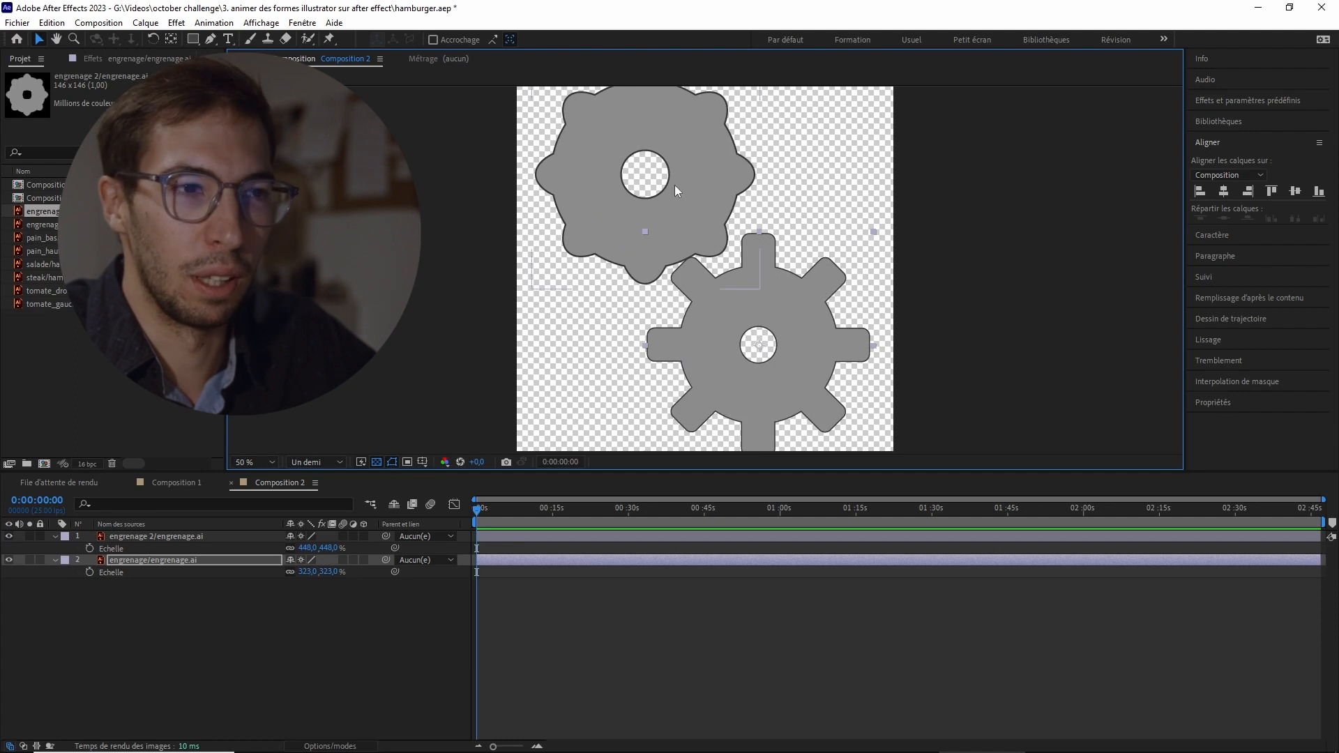
Step: Switch to Illustrator and scale the rounded gear's inner anchor points towards its centre to make long, narrow teeth
key(alt+Tab)
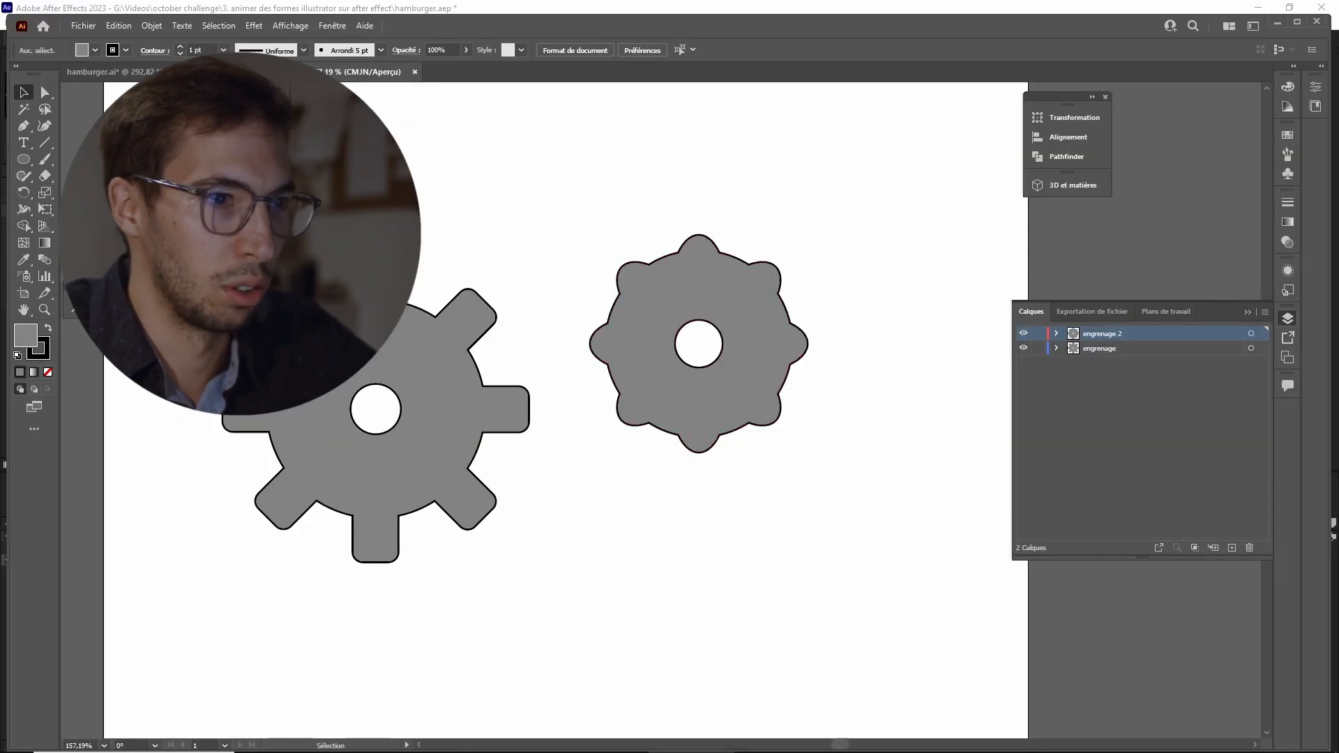
key(a)
click(627, 299)
key(s)
drag(749, 358, 735, 354)
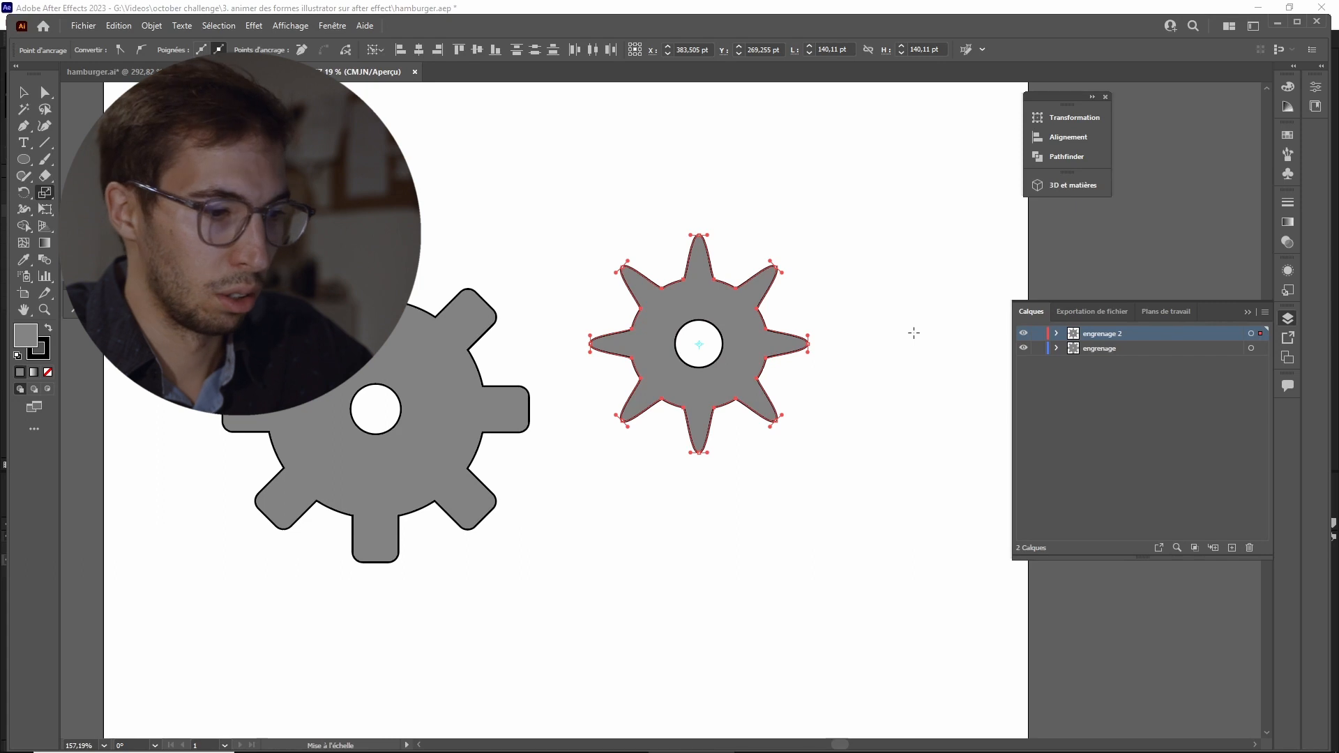
Step: Return to After Effects and set a starting rotation keyframe on both gear layers at time 0
key(alt+Tab)
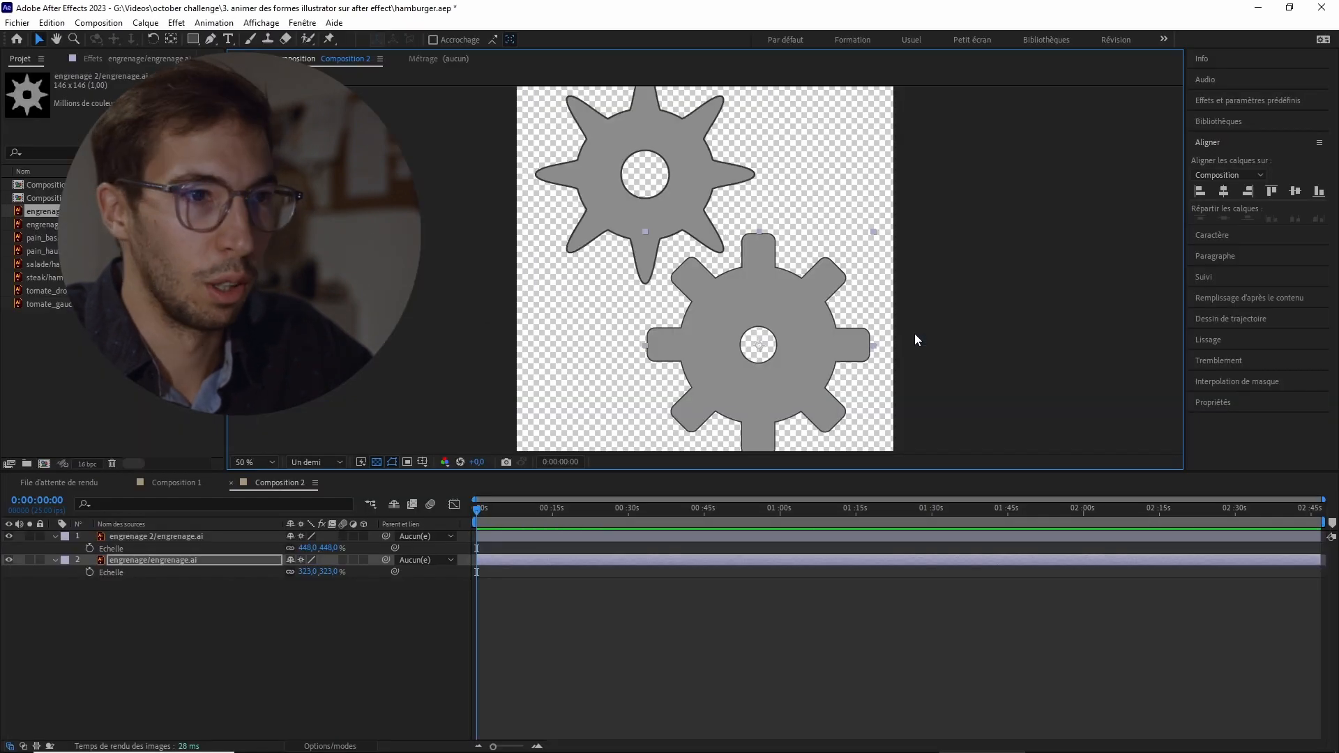
click(165, 589)
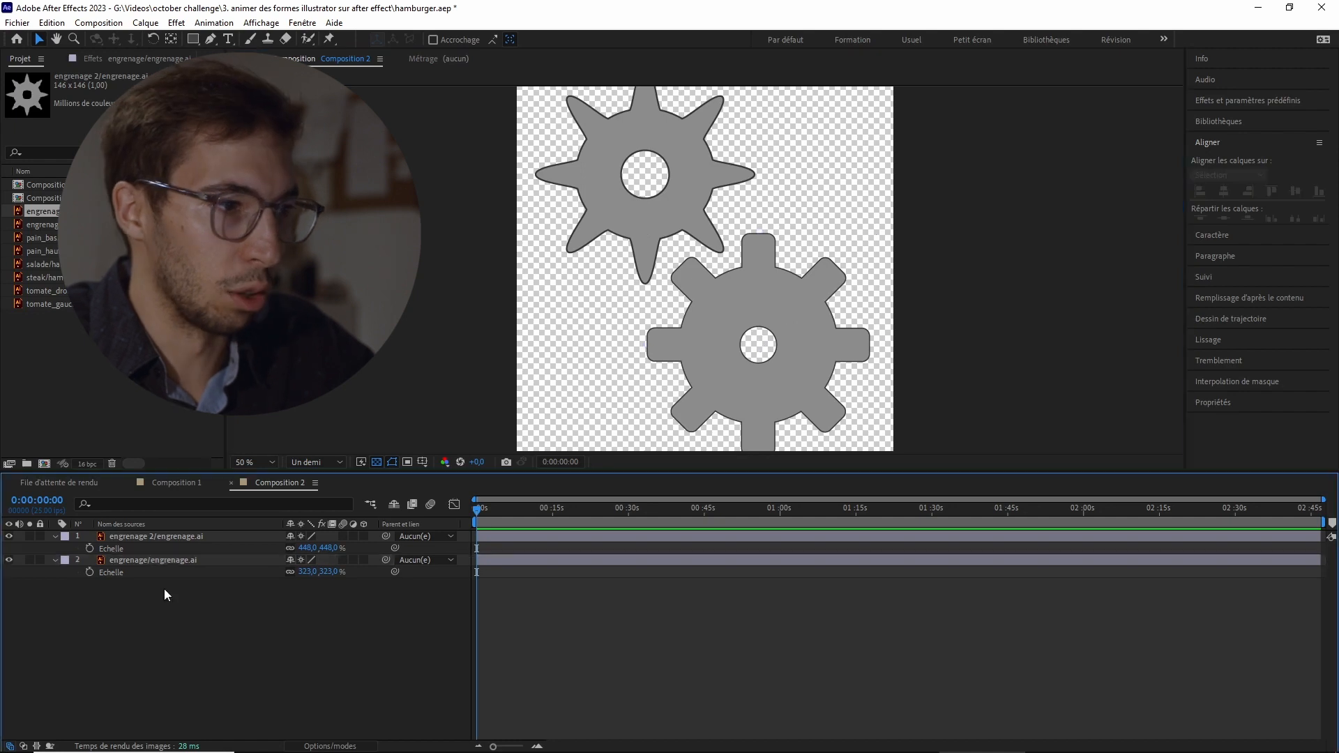
click(162, 536)
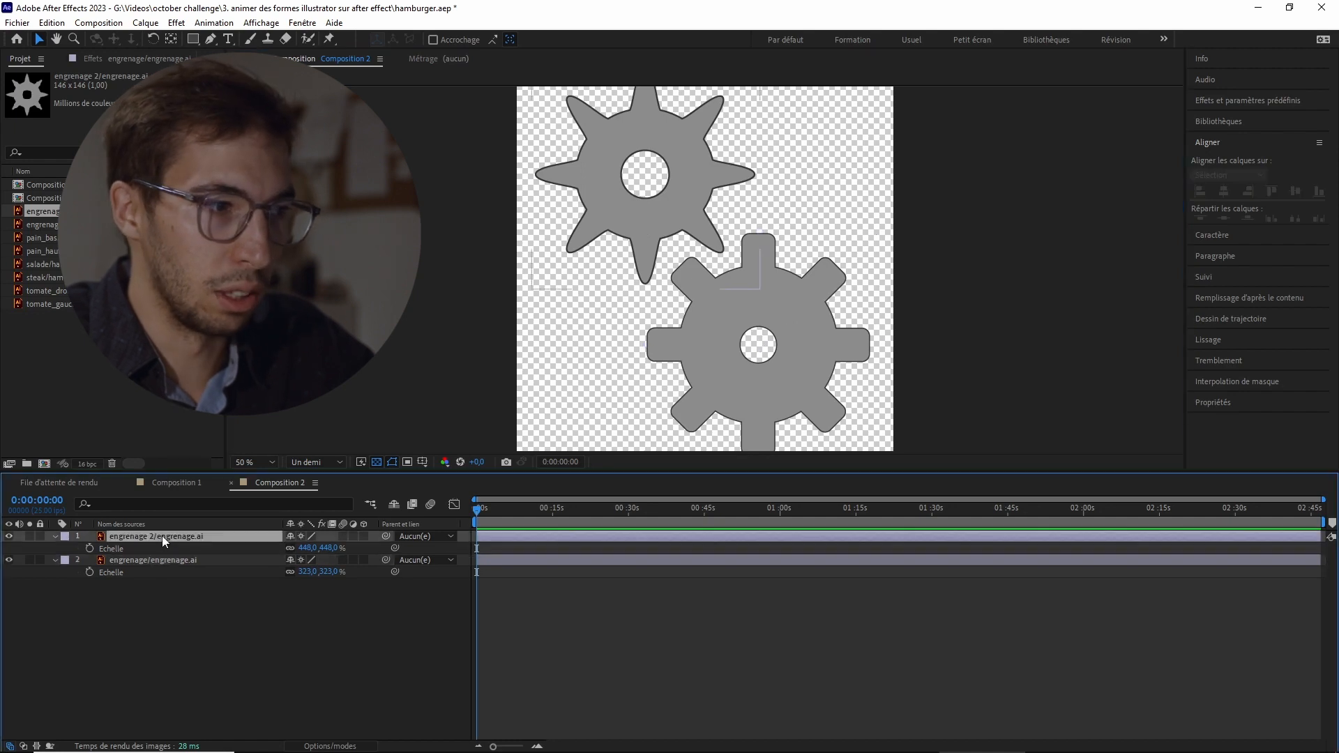
key(r)
click(126, 561)
key(r)
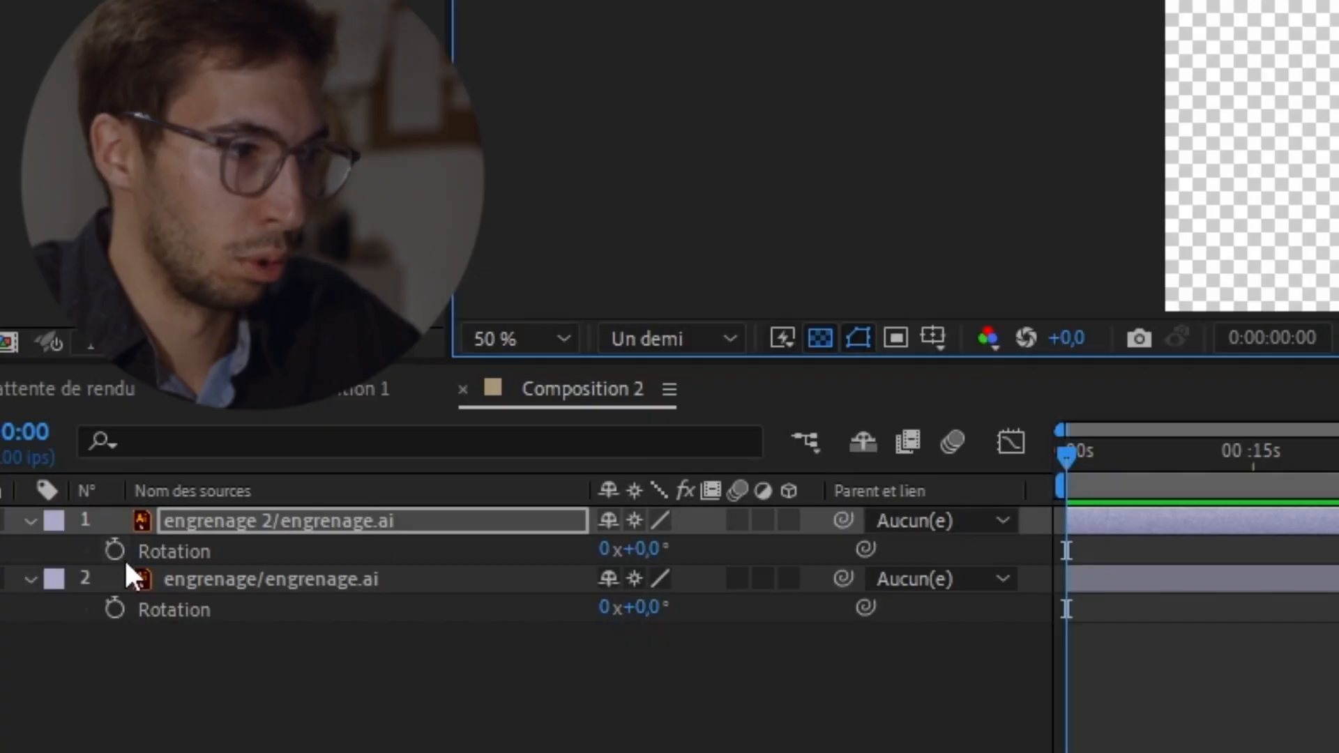
click(114, 551)
click(114, 609)
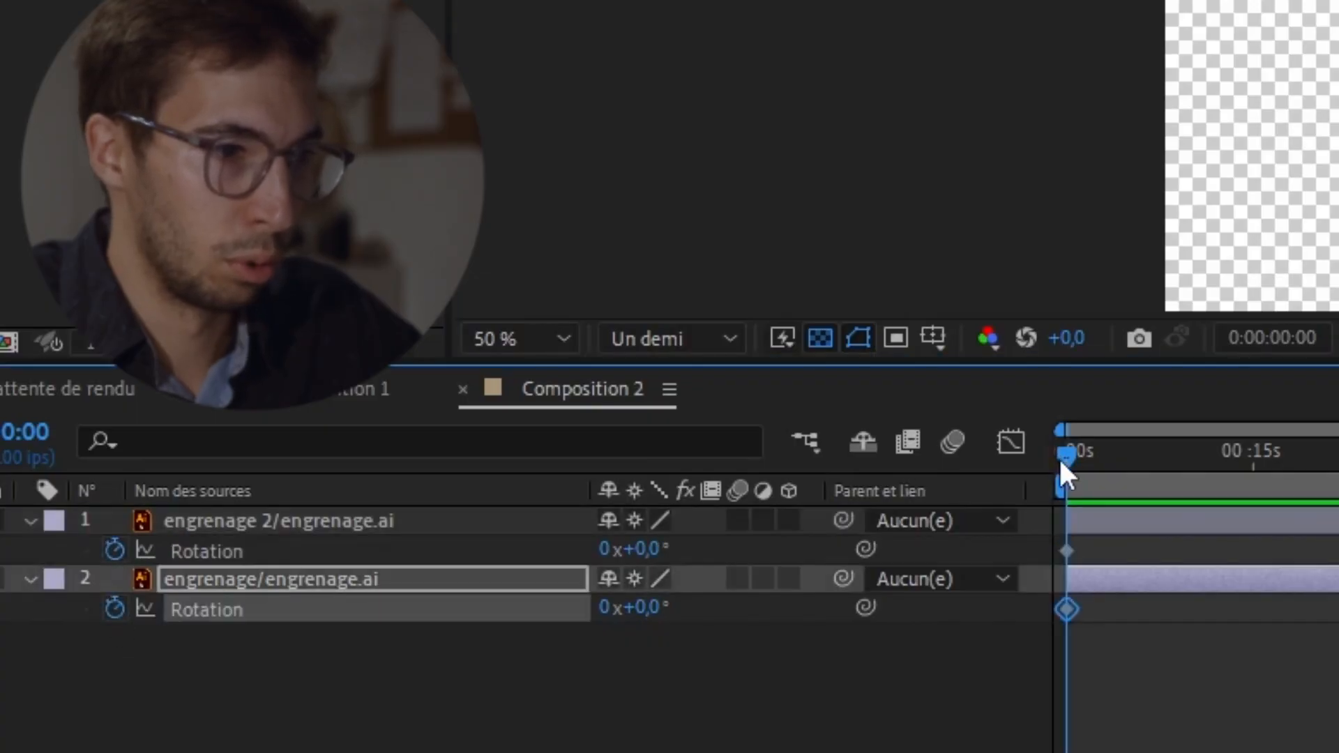
Step: At 0:00:15:11, set the rotation of both gear layers to 360° for one full turn
drag(1221, 452, 1257, 457)
click(639, 549)
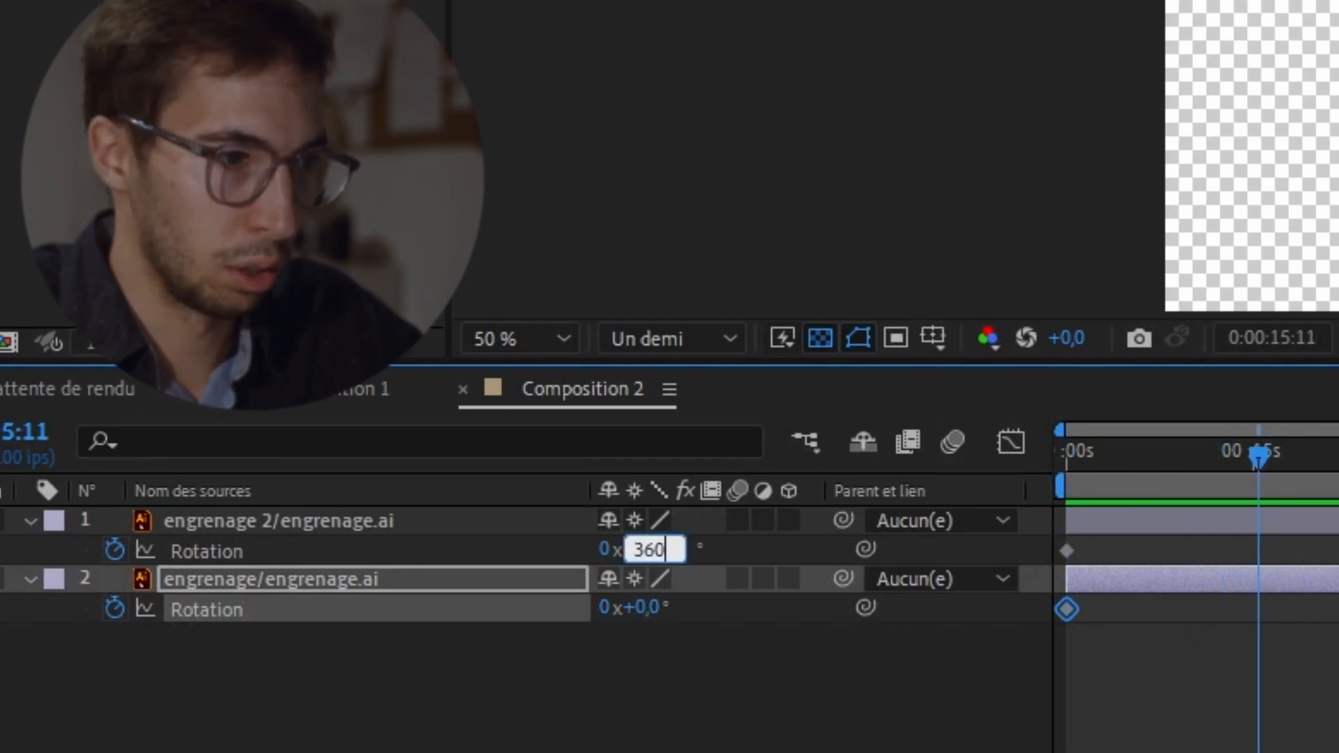
key(Return)
click(639, 607)
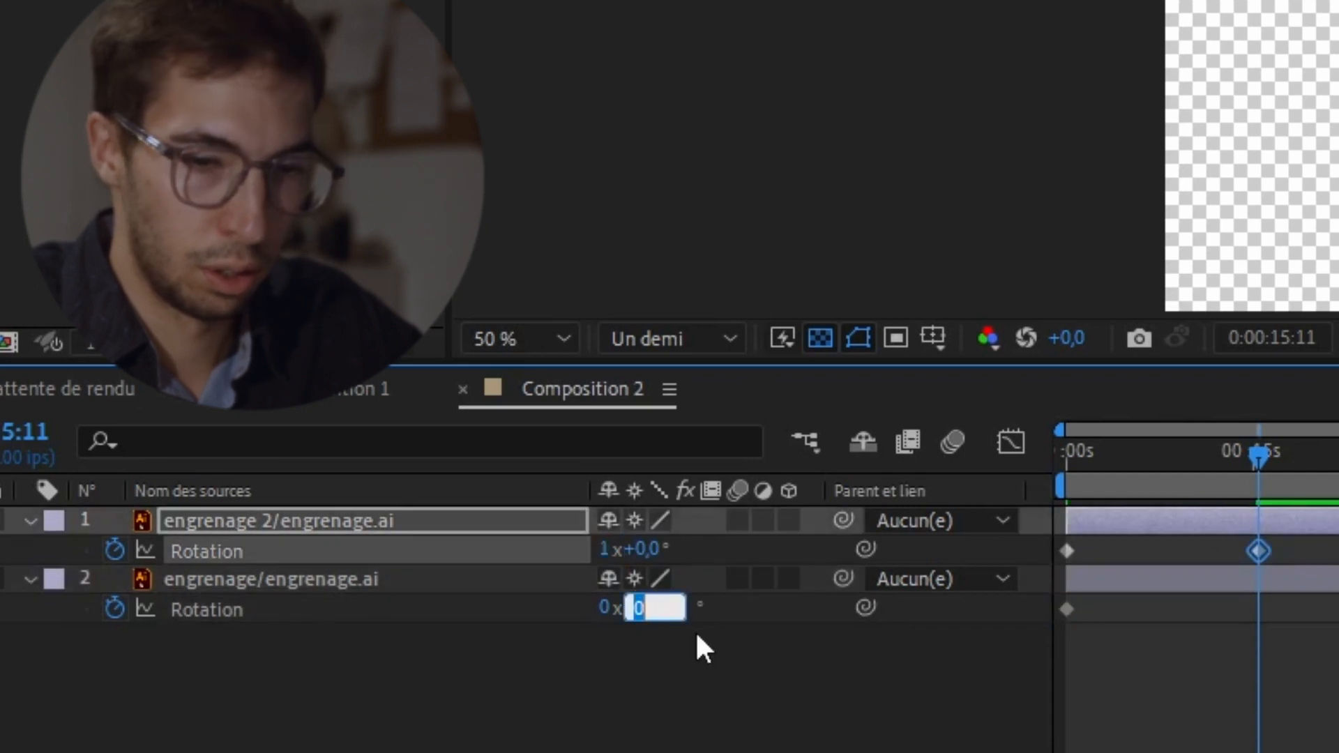
text(360)
key(Return)
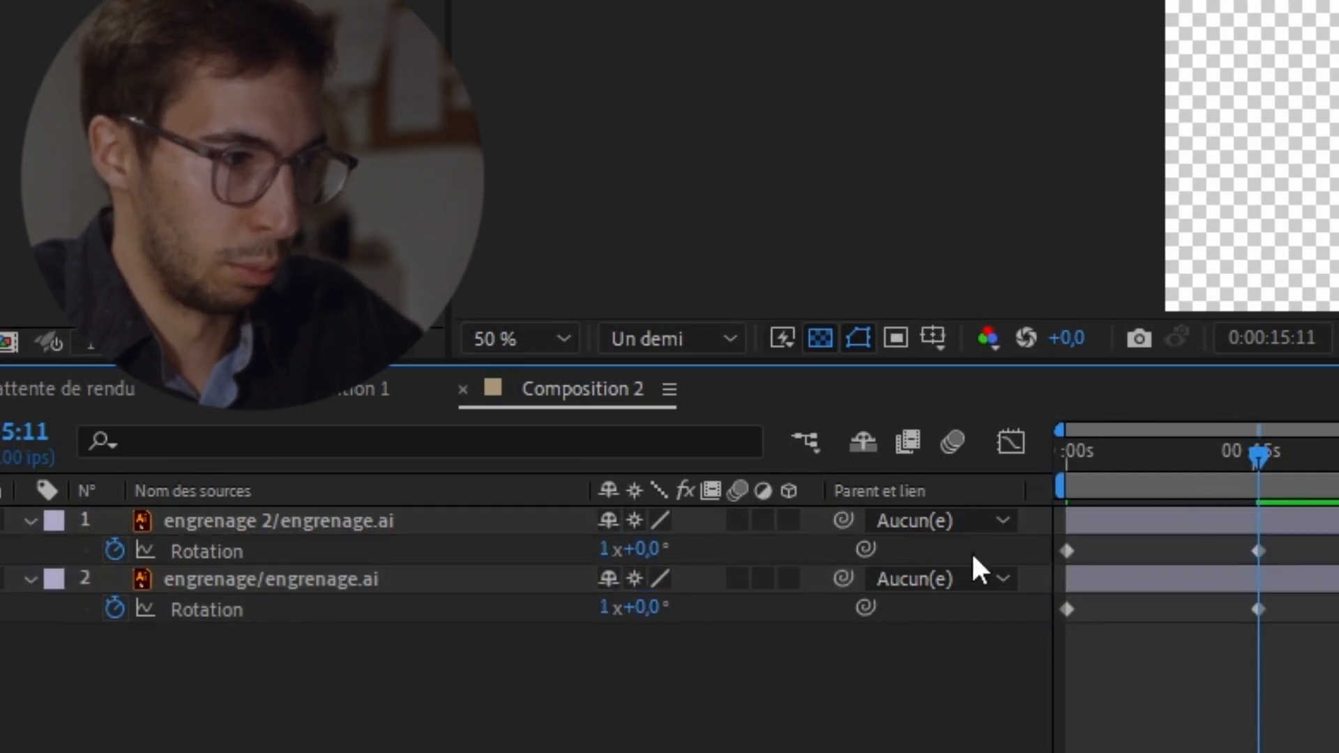
Step: Add a loopOut() expression to the engrenage 2 layer's rotation and preview the motion past the last keyframe
alt+click(115, 551)
text(loo)
key(Down)
key(Down)
key(Down)
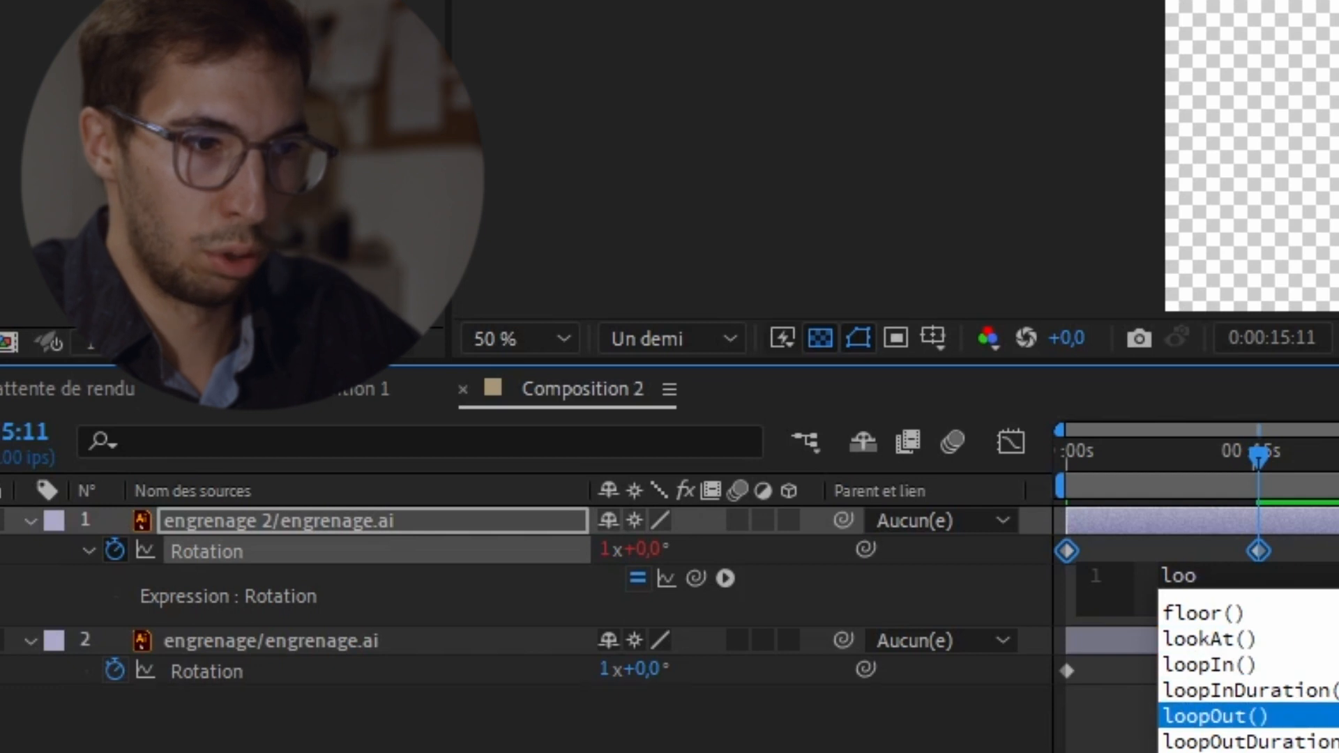
key(Return)
click(1293, 554)
key(space)
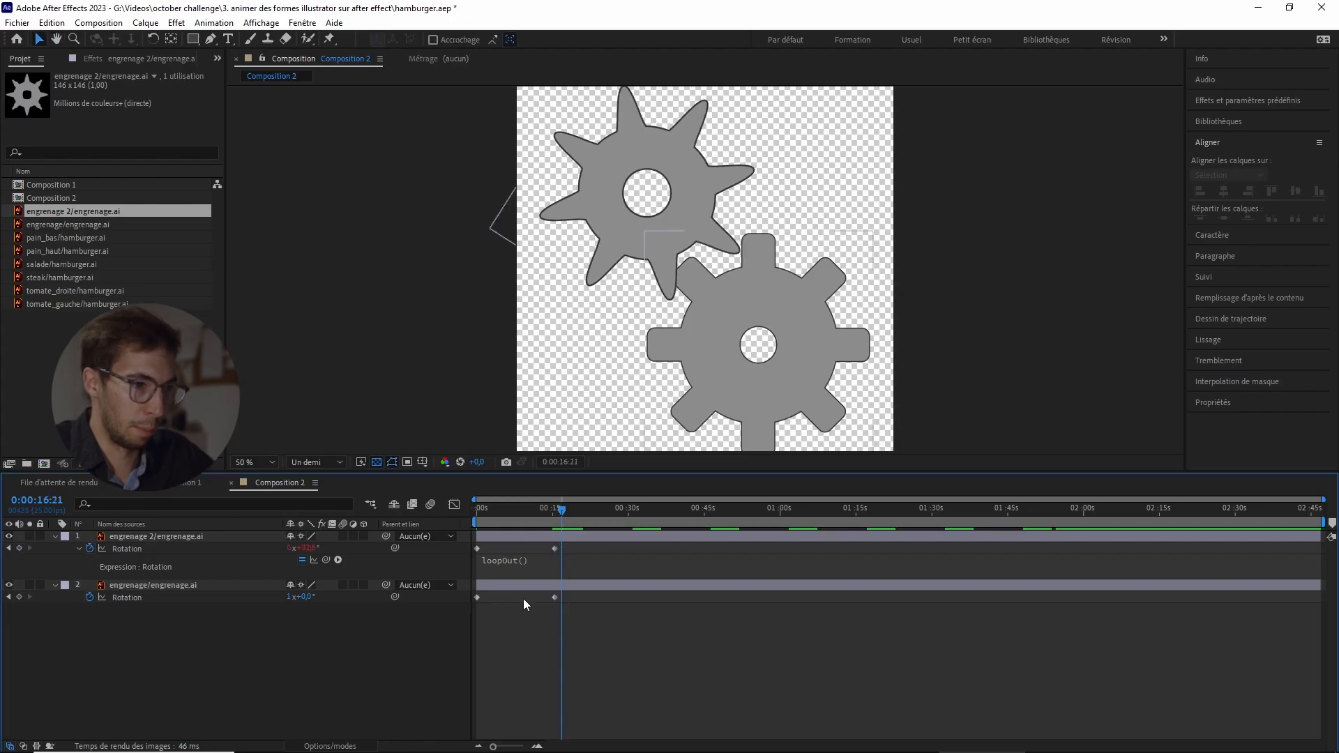
Step: Try a loopOut() expression on the engrenage layer's rotation and scrub the timeline to check both gears turning
alt+click(89, 597)
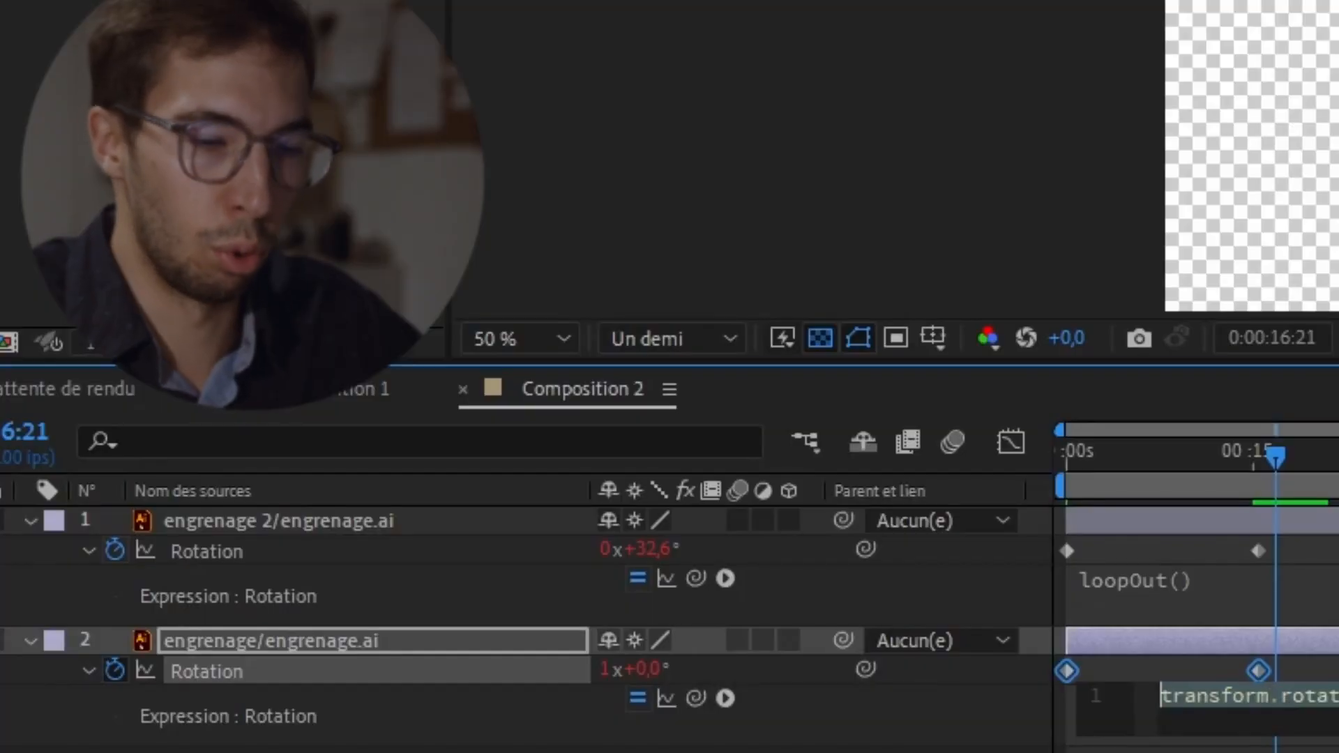
text(loop)
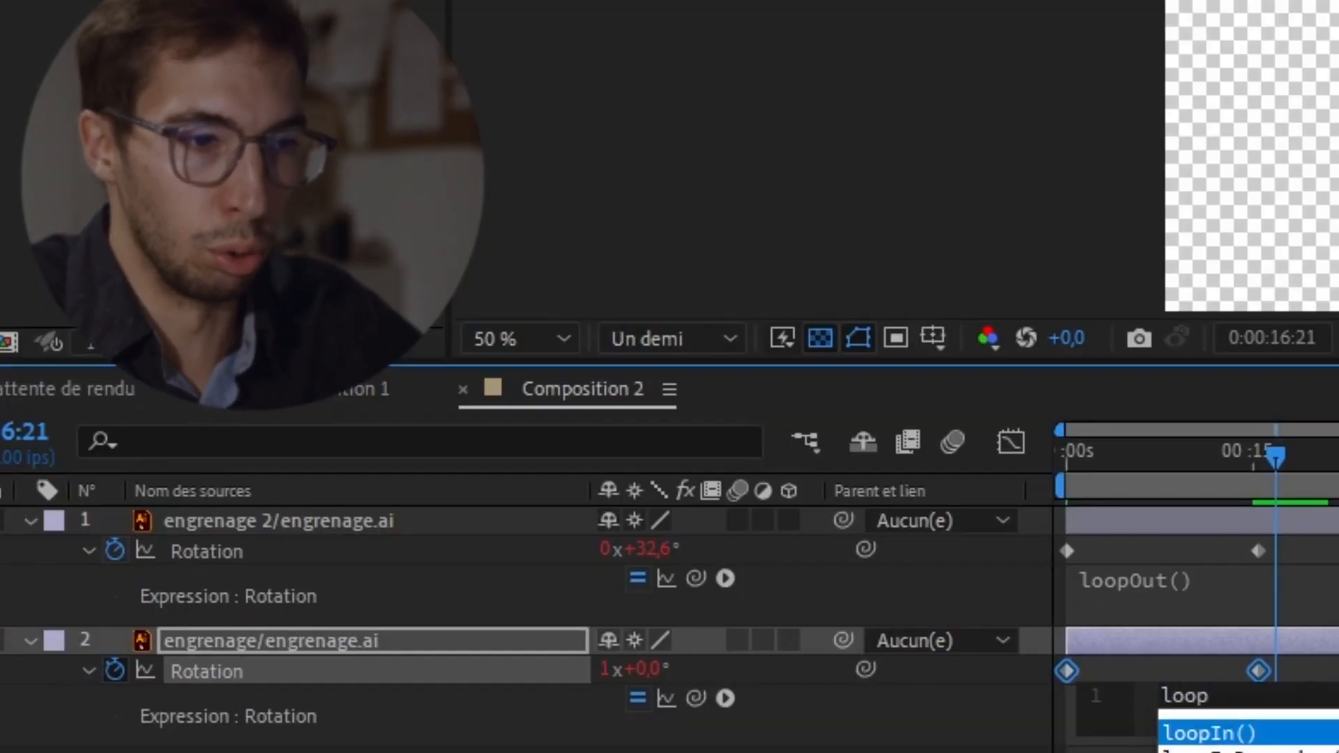
text(Out())
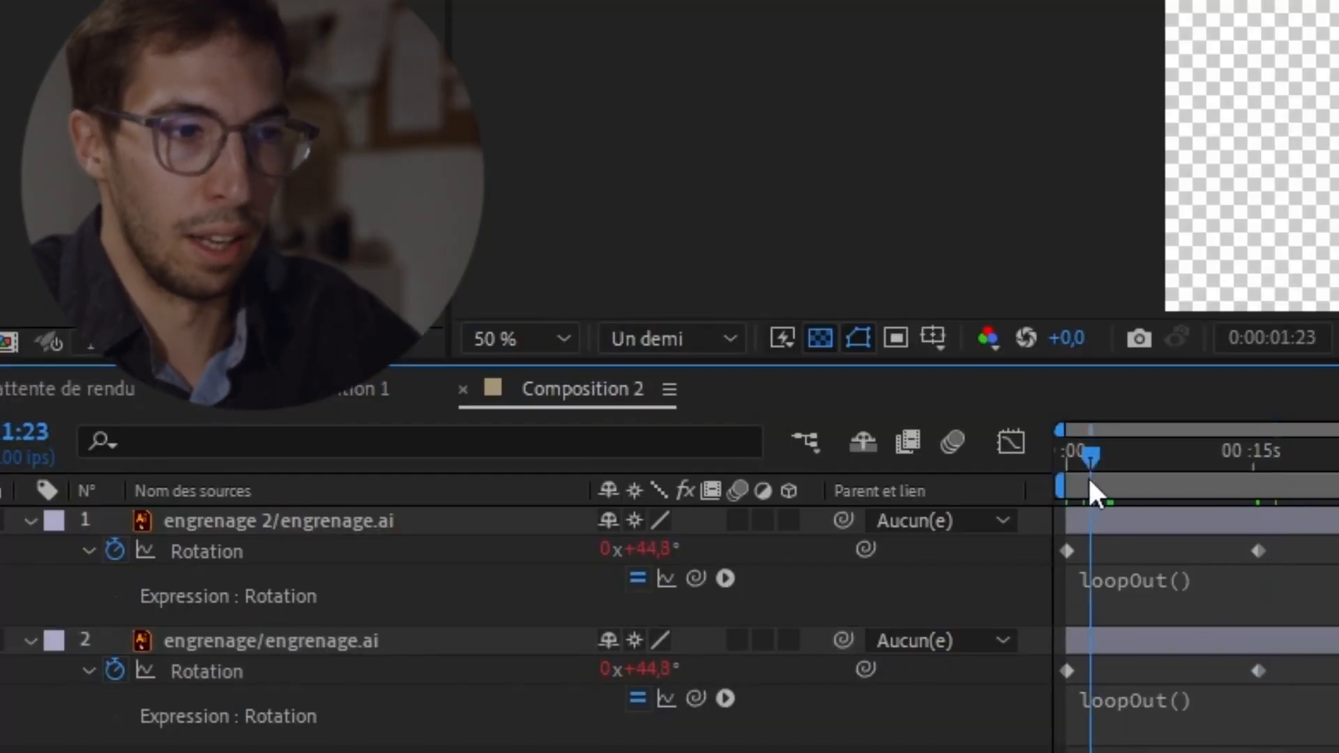
drag(1088, 476, 1136, 476)
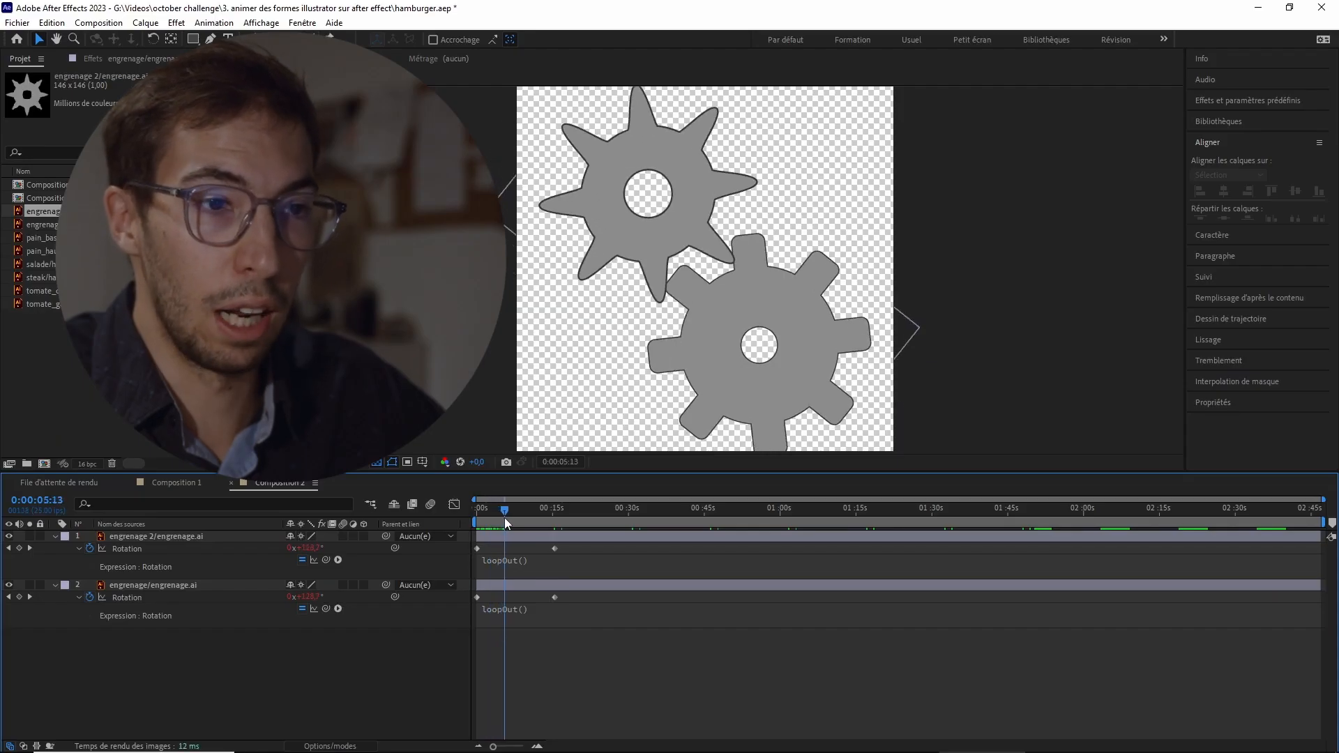
Step: Remove the engrenage layer's rotation expression and set its rotation keyframe at 0:00:15:11 to -1 turn
drag(504, 518, 554, 511)
click(556, 597)
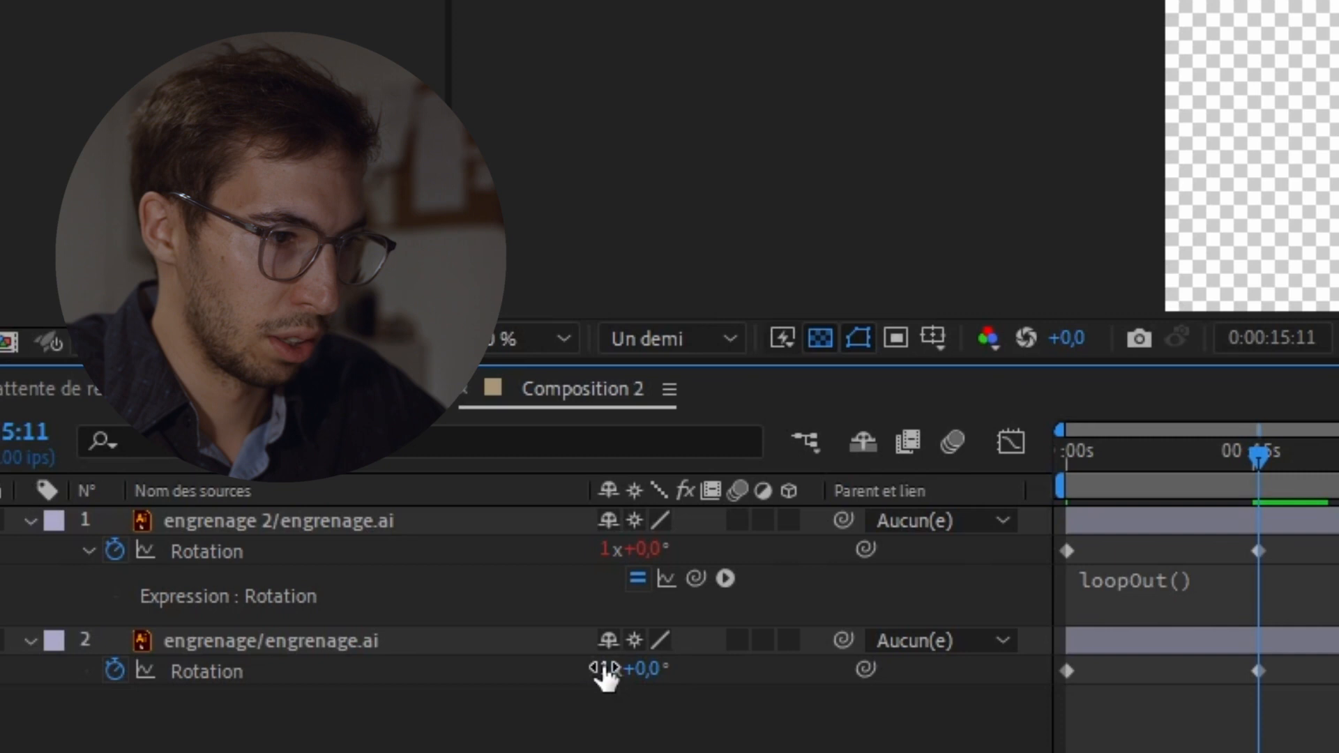
click(605, 671)
text(-1)
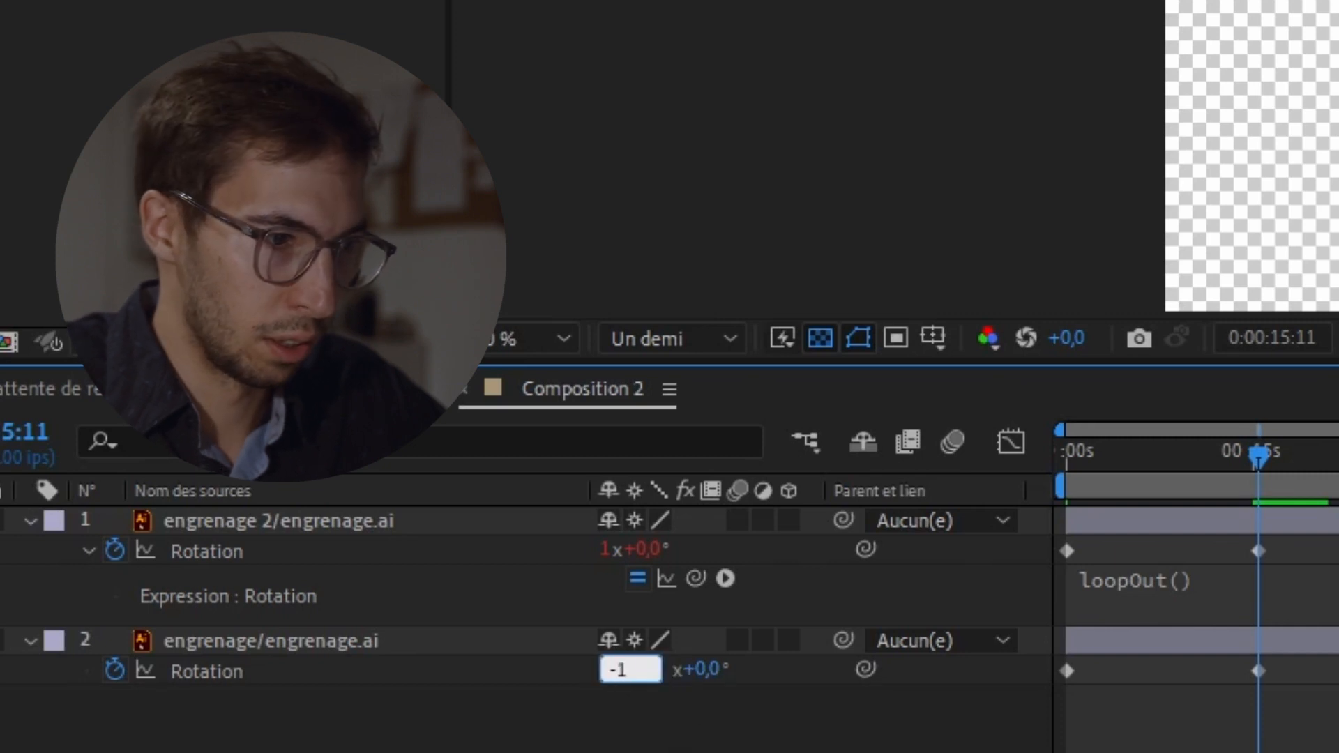